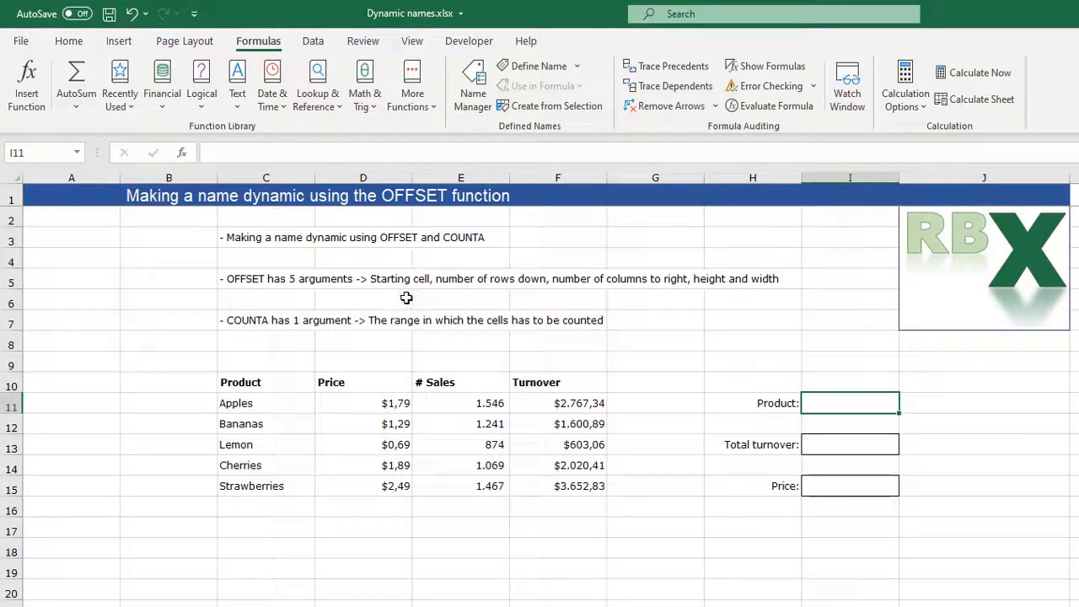
Step: Examine the product table, its Turnover formulas and the range of product names in C11:C15
left_click(242, 405)
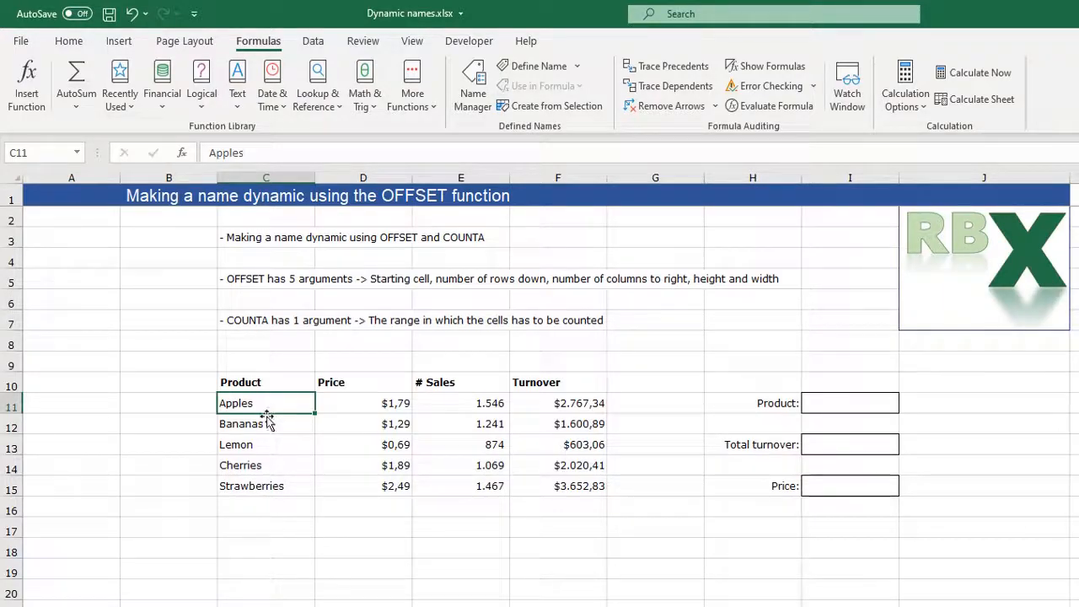
left_click(266, 444)
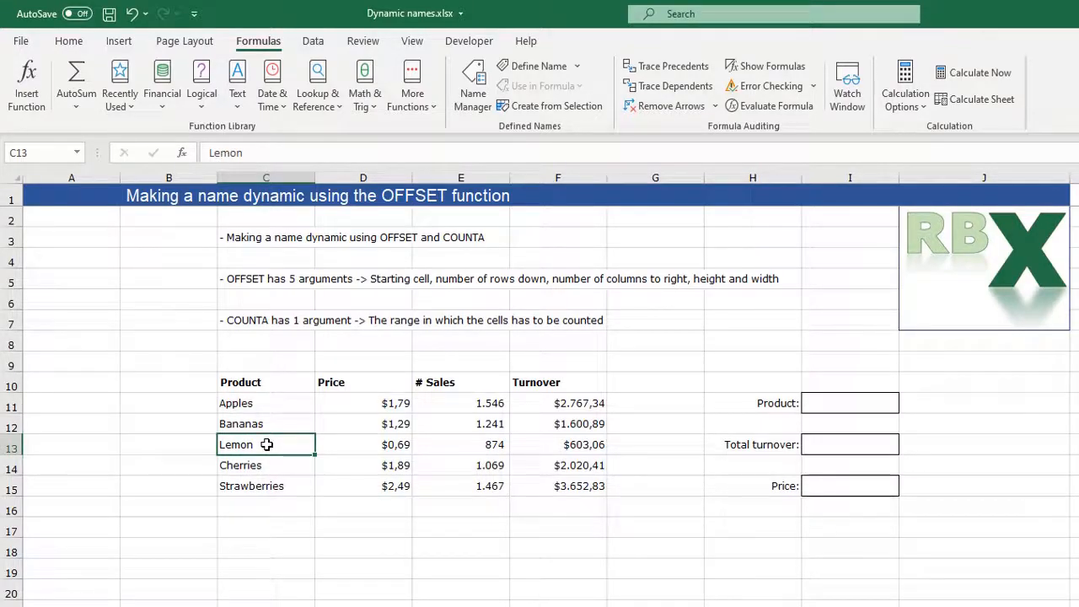
left_click(564, 443)
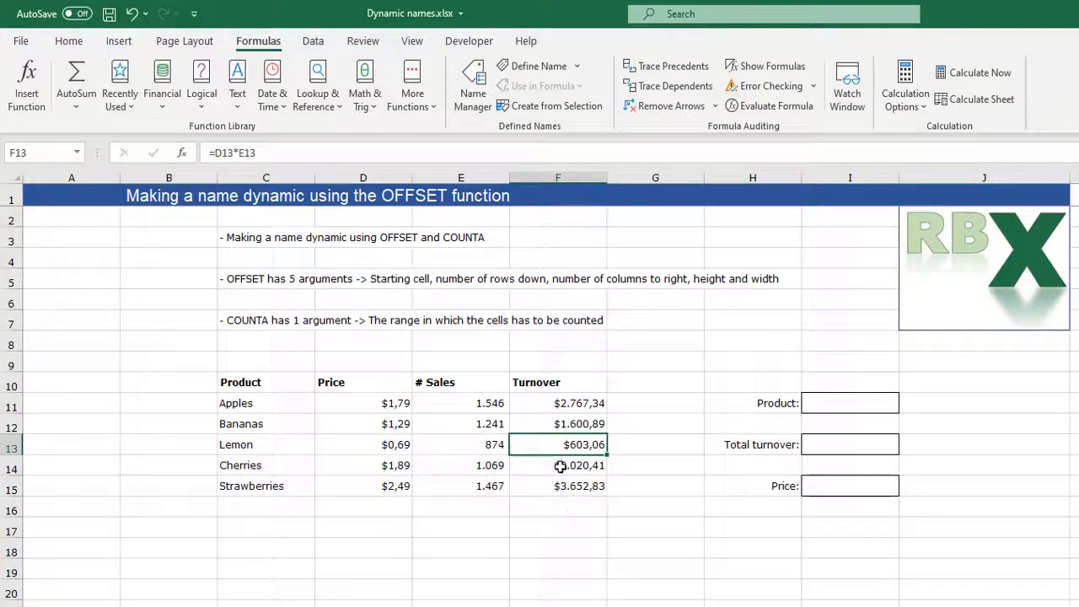
left_click_drag(559, 445, 624, 491)
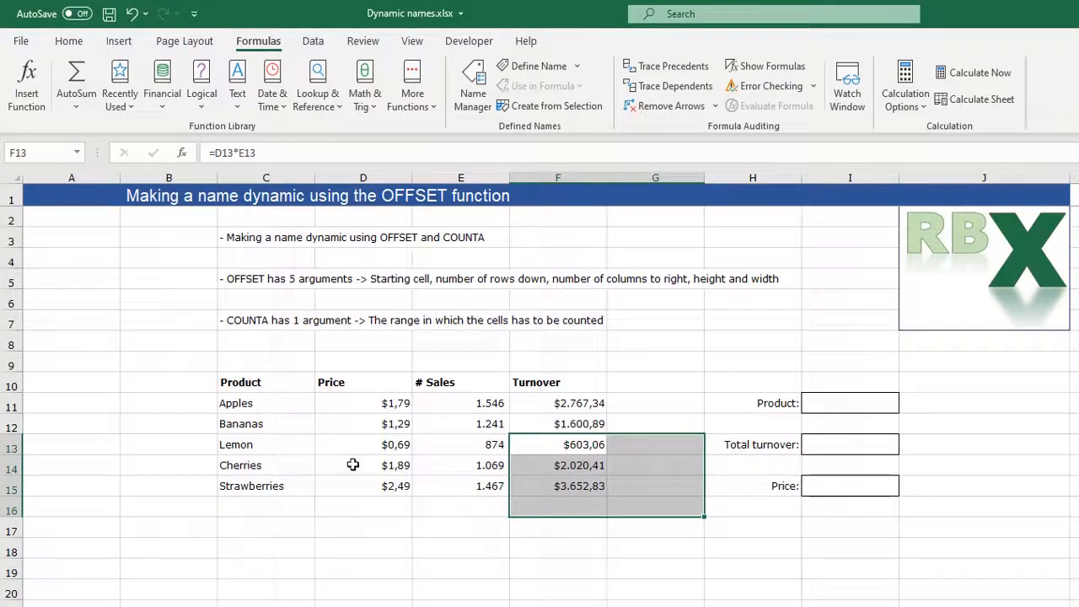
left_click(247, 300)
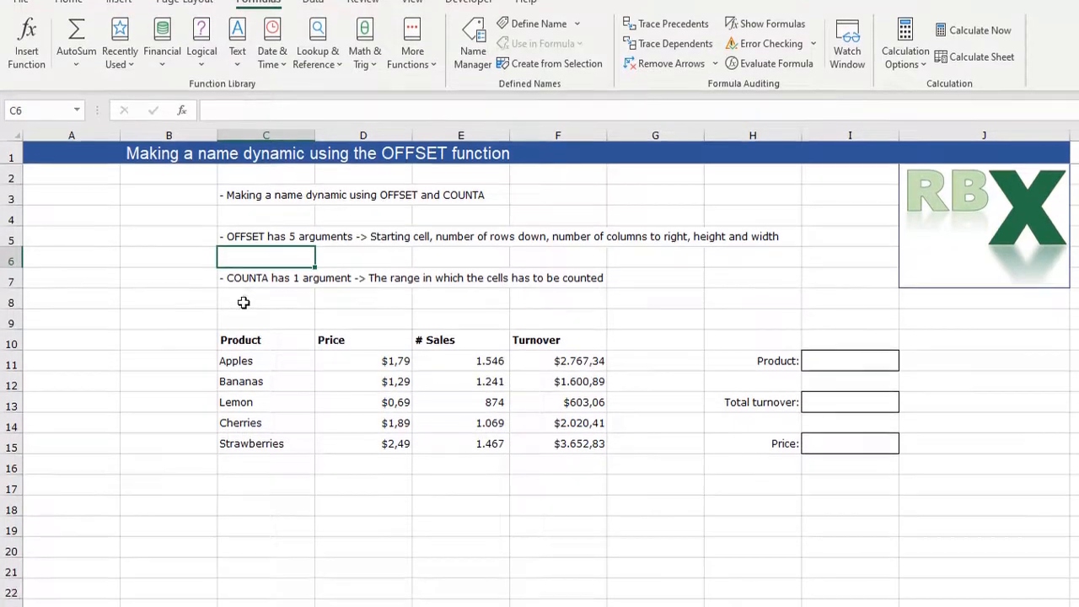
left_click_drag(243, 342, 261, 606)
left_click_drag(261, 482, 262, 497)
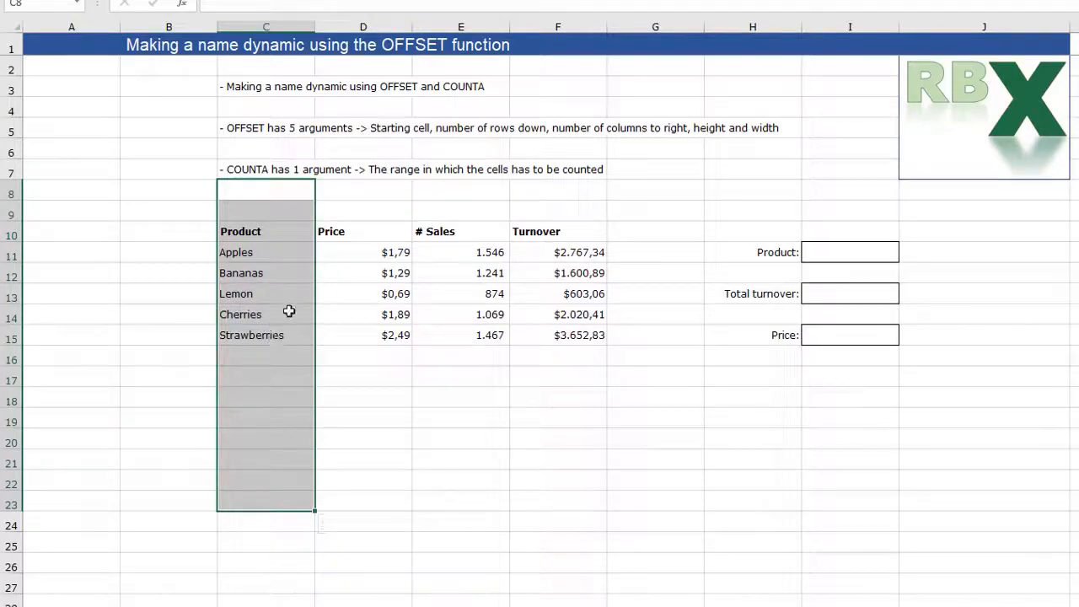
left_click(335, 190)
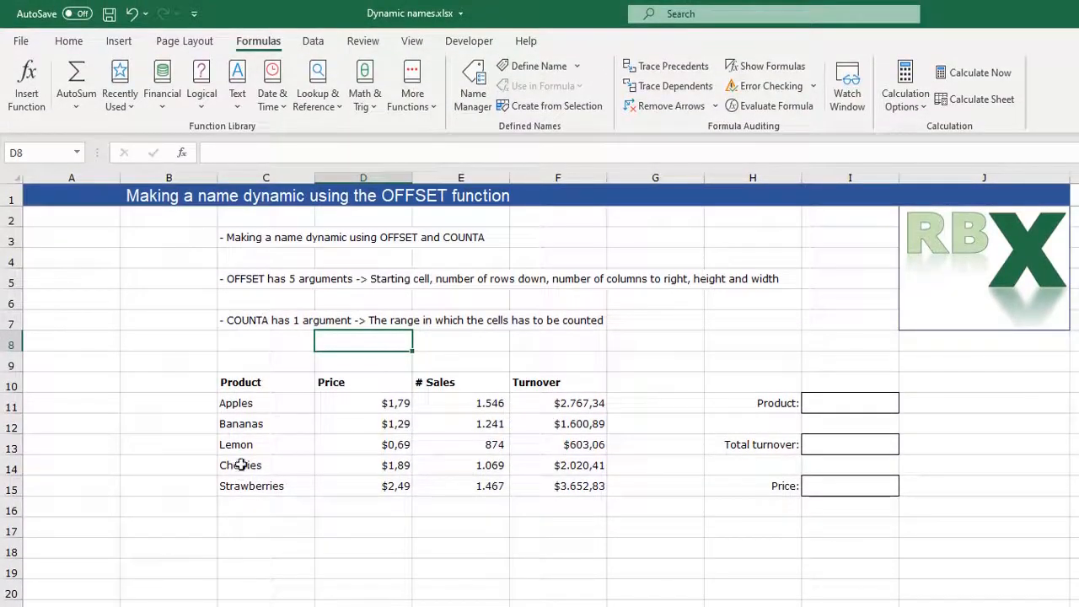
left_click_drag(246, 405, 245, 485)
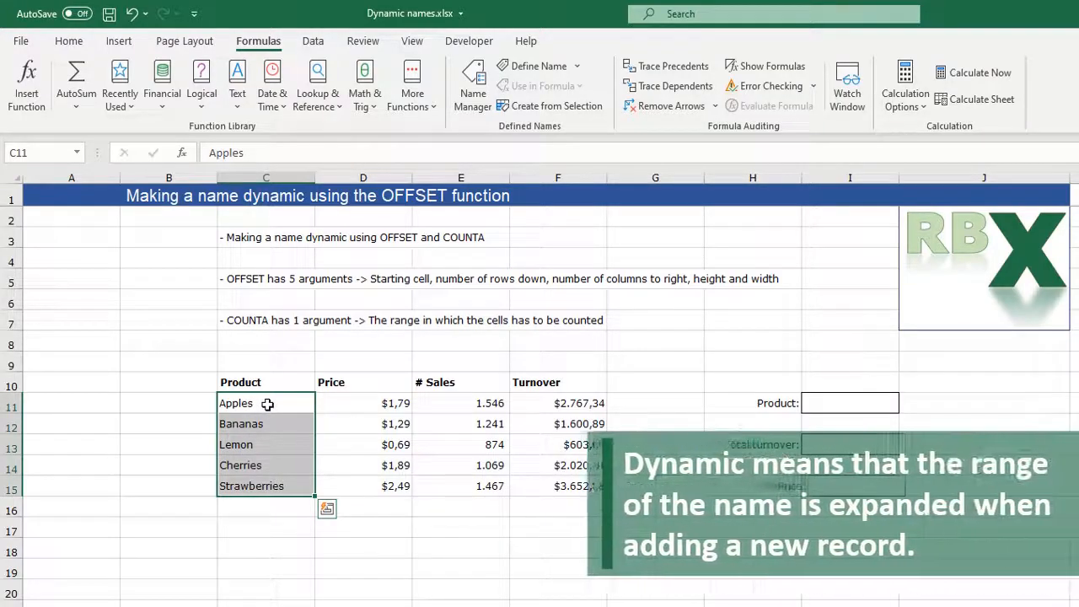
Step: Start a new workbook-scoped name called Products from cell C11 and clear its default reference
left_click(268, 404)
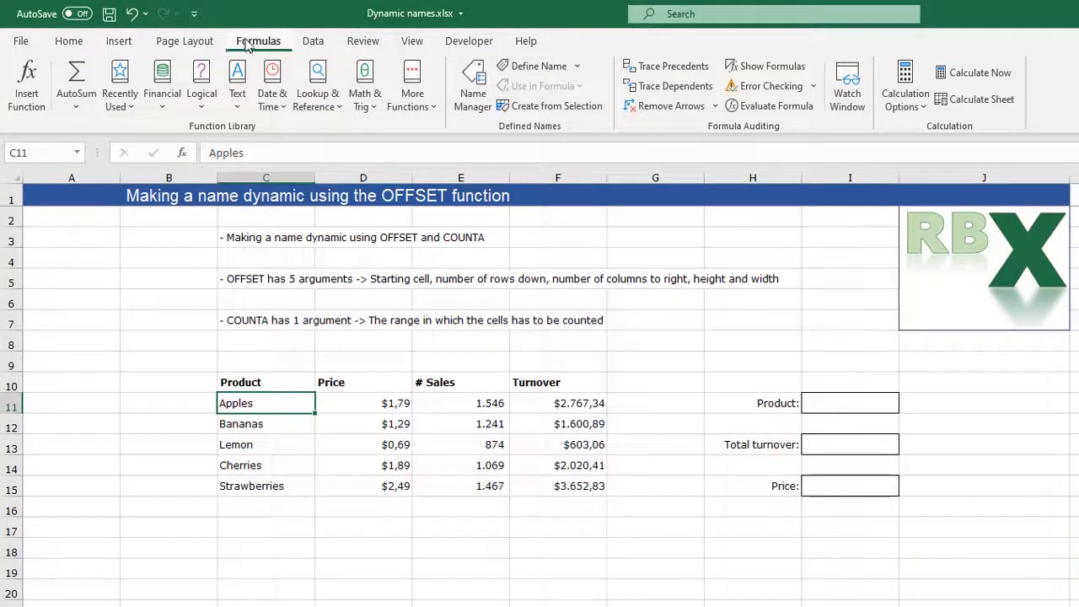
left_click(529, 67)
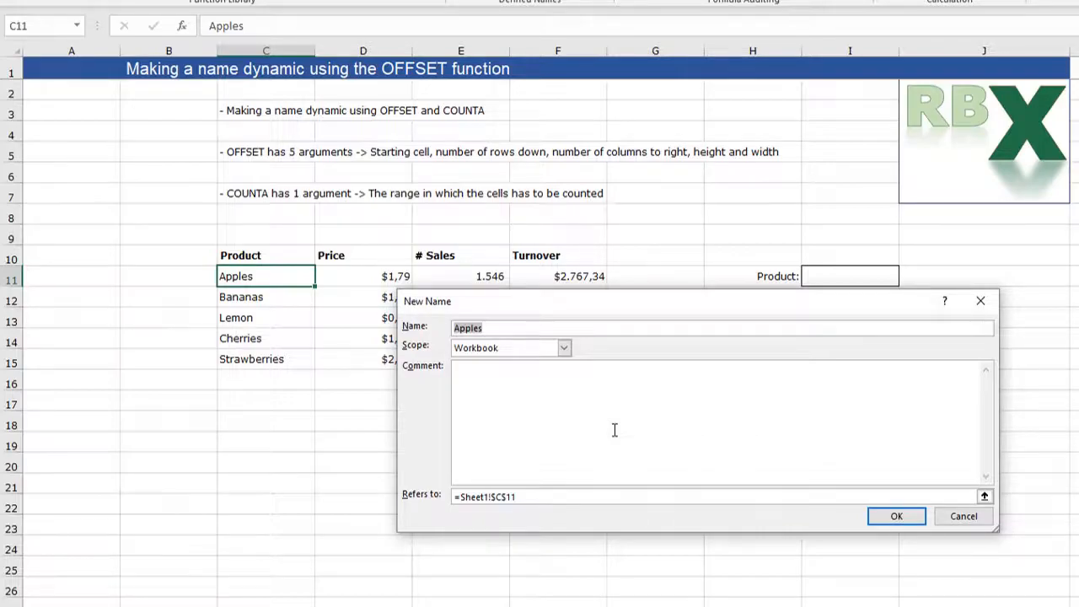
type("Products")
left_click_drag(530, 499, 452, 500)
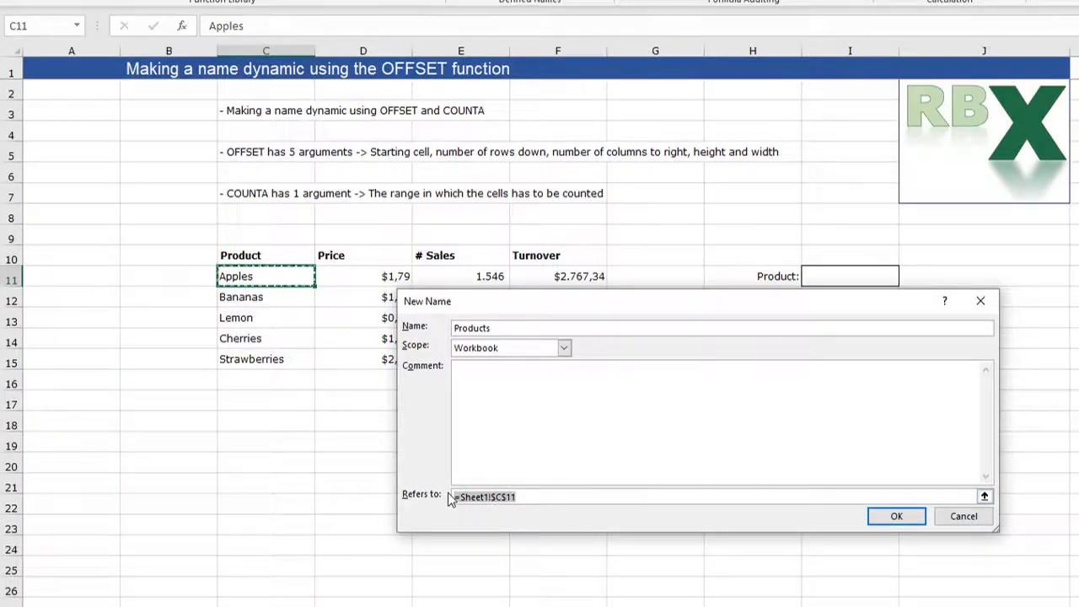
key("Delete")
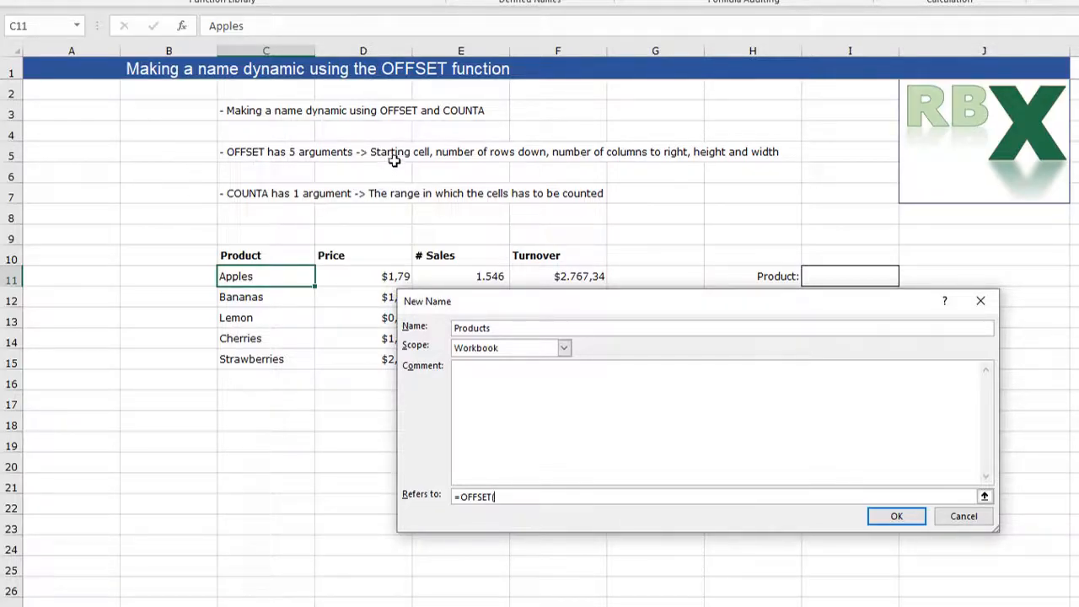
Step: Make the Products name refer to =OFFSET(Sheet1!$C$11;0;0;COUNTA(Sheet1!$C:$C);1) and save it
left_click(243, 277)
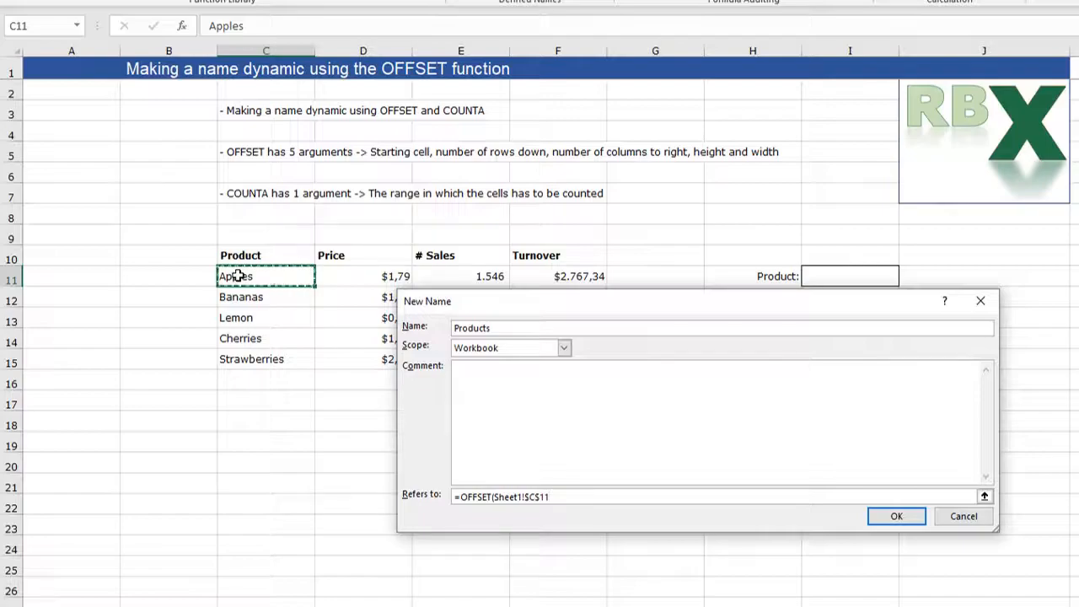
type(";0;0;COUNTA(")
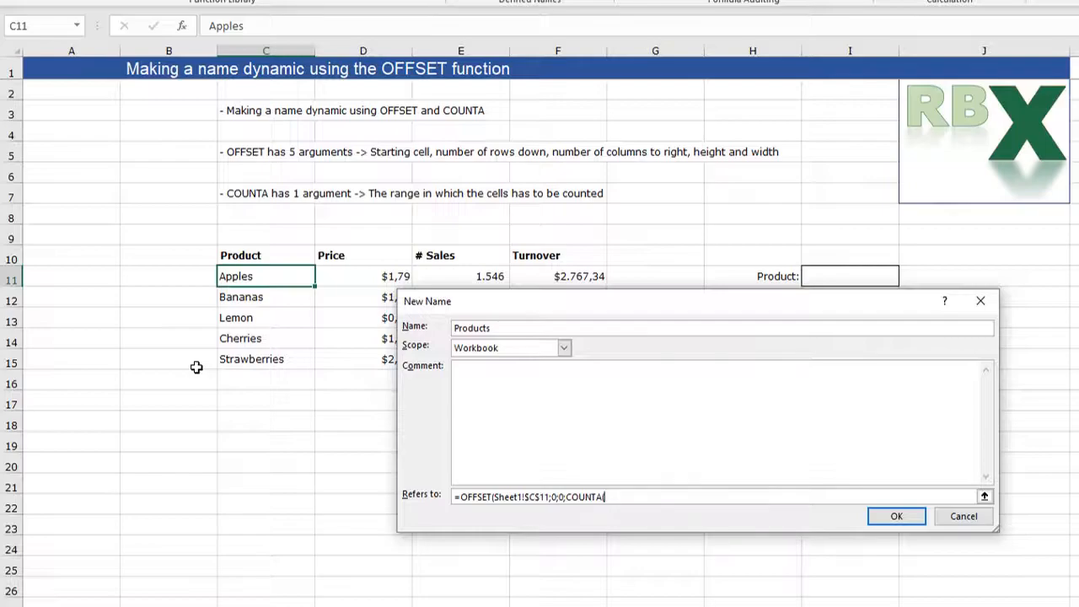
left_click(264, 50)
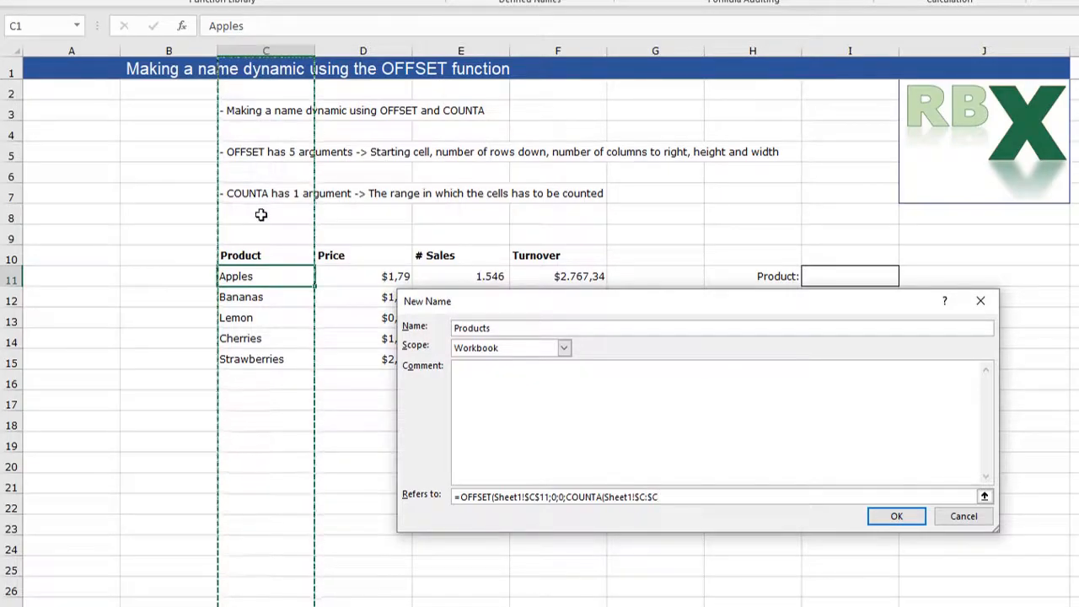
type(")")
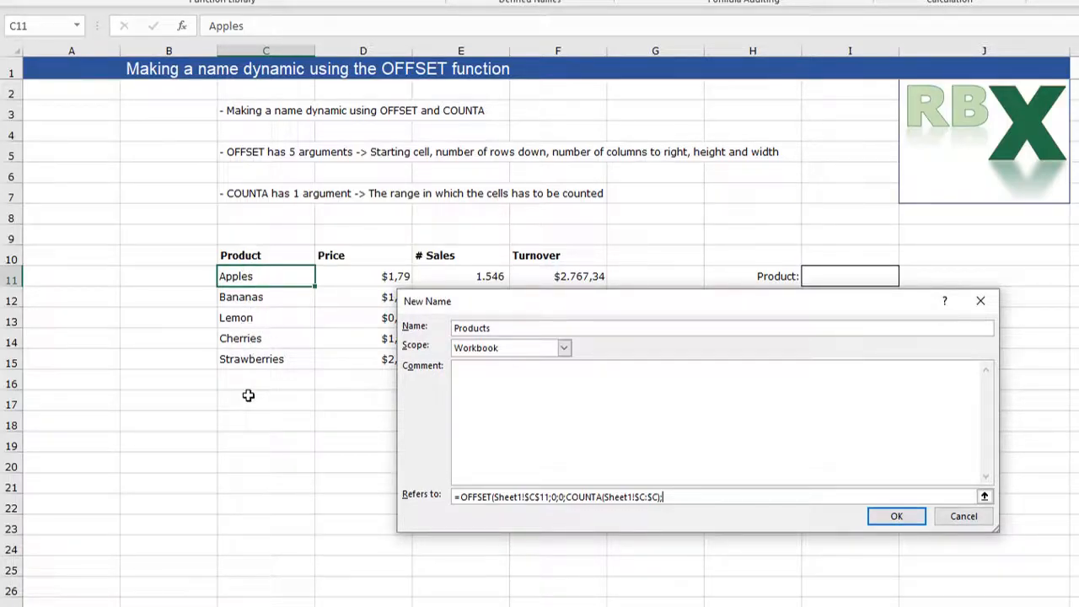
type("1")
key("Return")
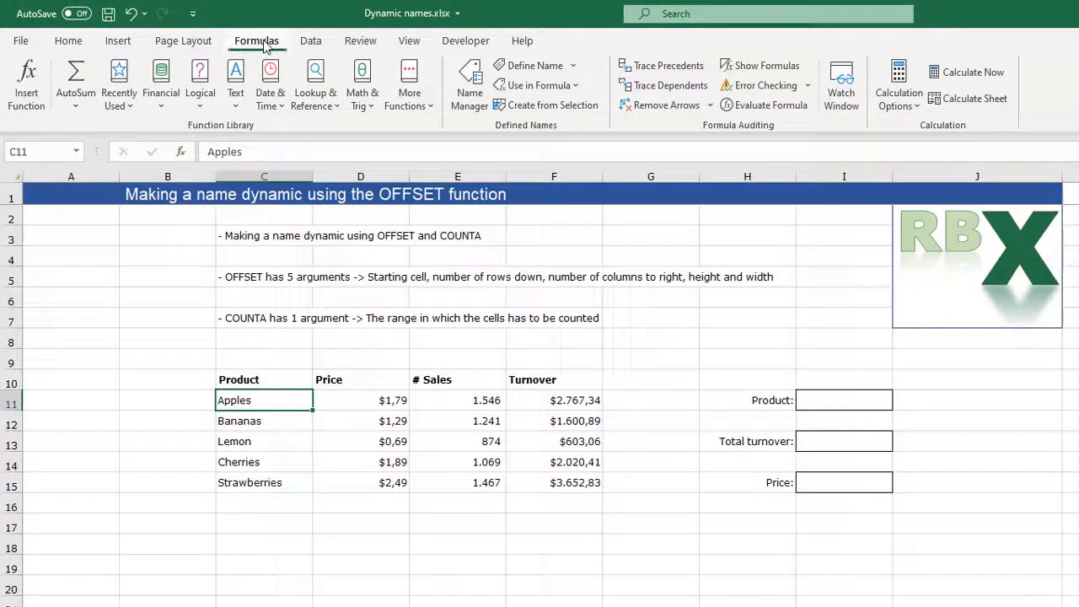
Step: Subtract 4 from the COUNTA height in the Products name's reference, save it and check the range it covers
left_click(469, 94)
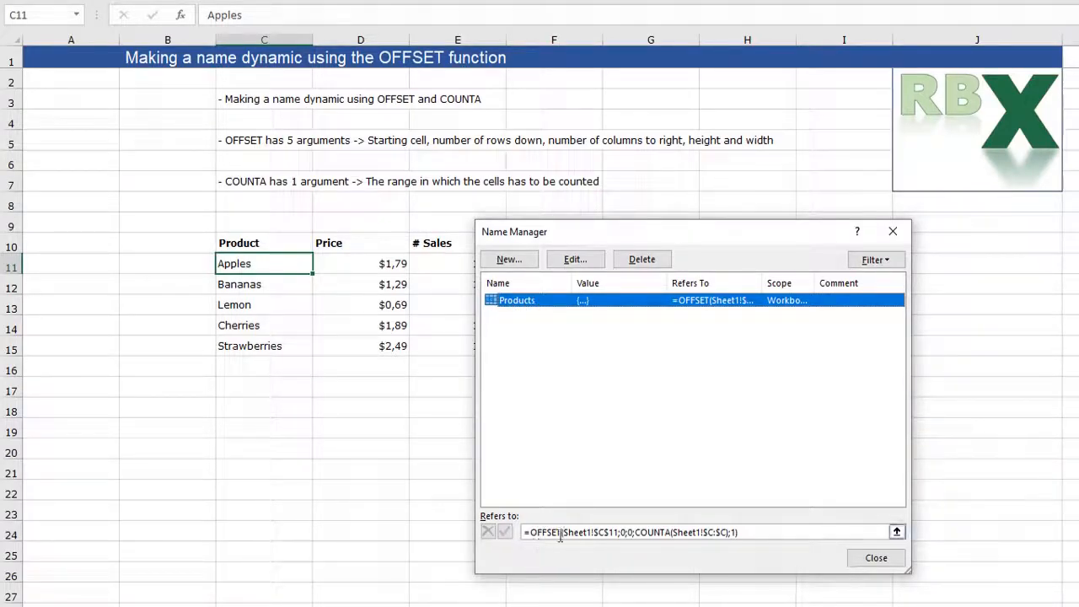
left_click(634, 532)
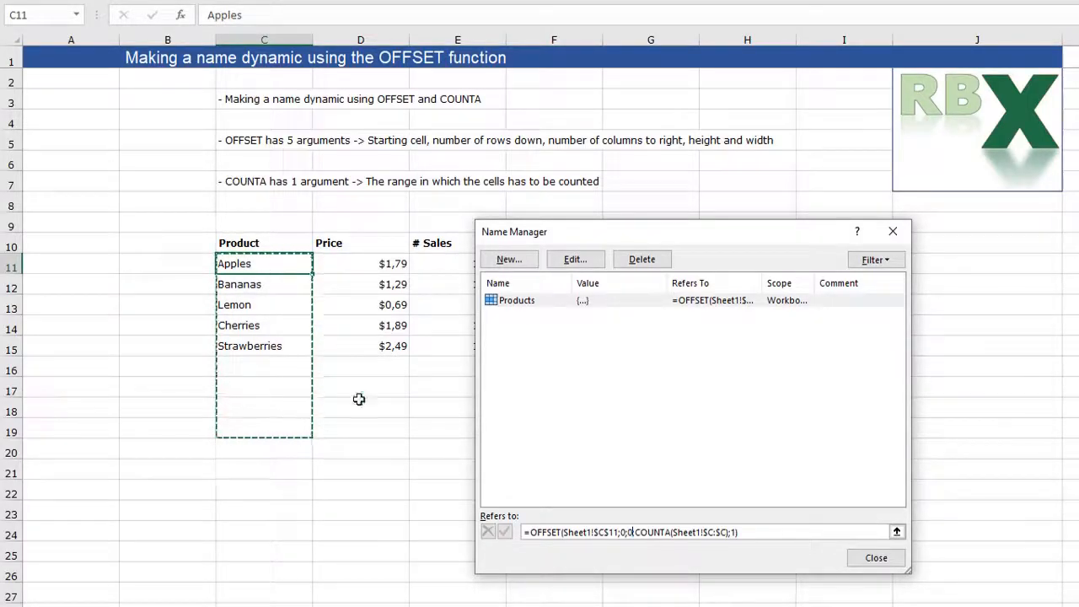
left_click(728, 533)
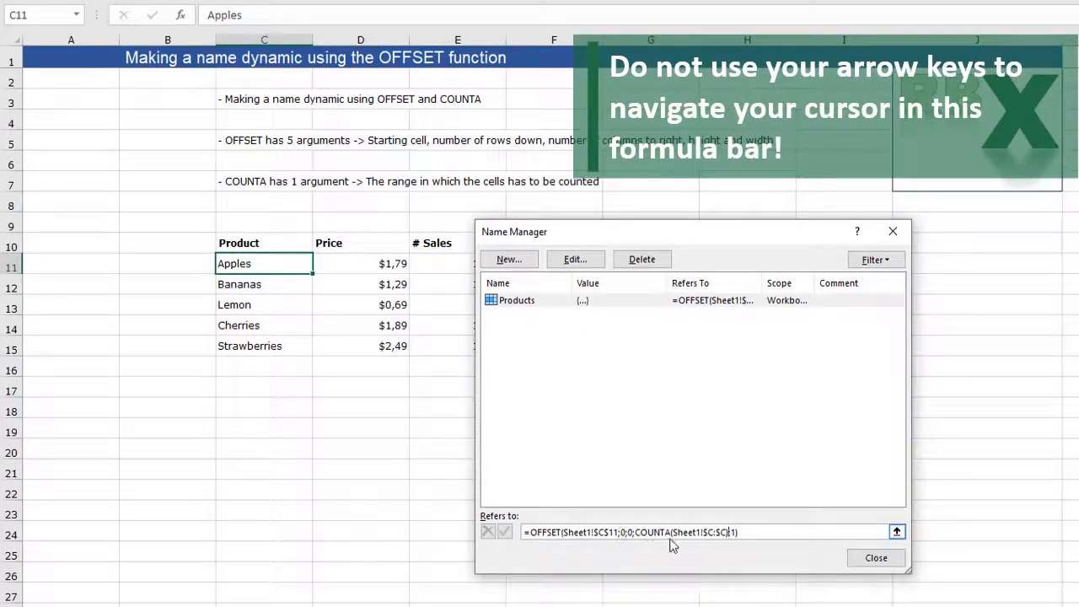
type("-4")
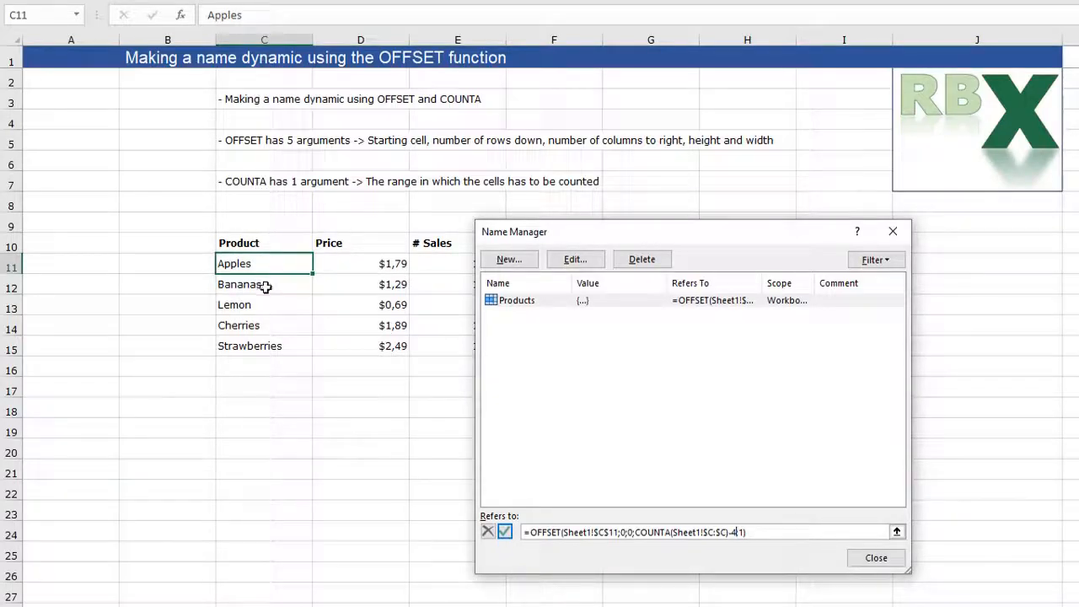
left_click(663, 453)
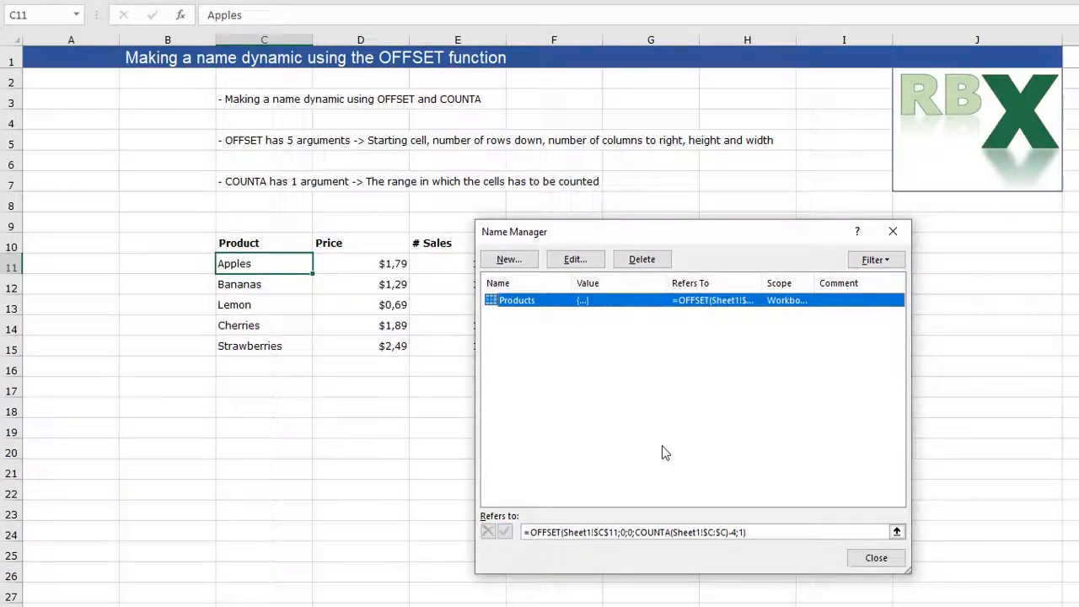
left_click(650, 533)
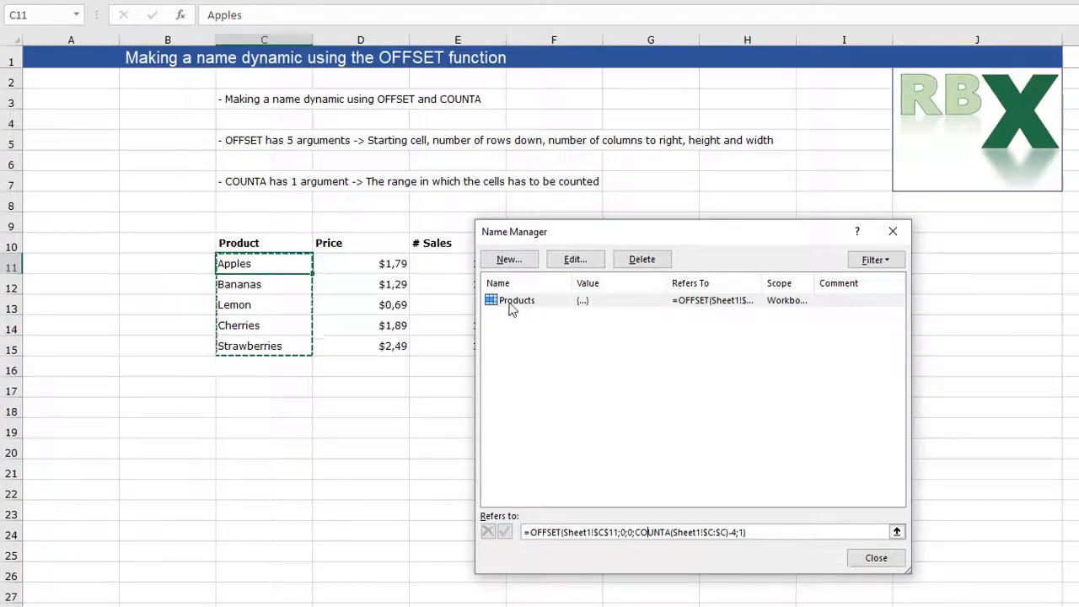
left_click(877, 559)
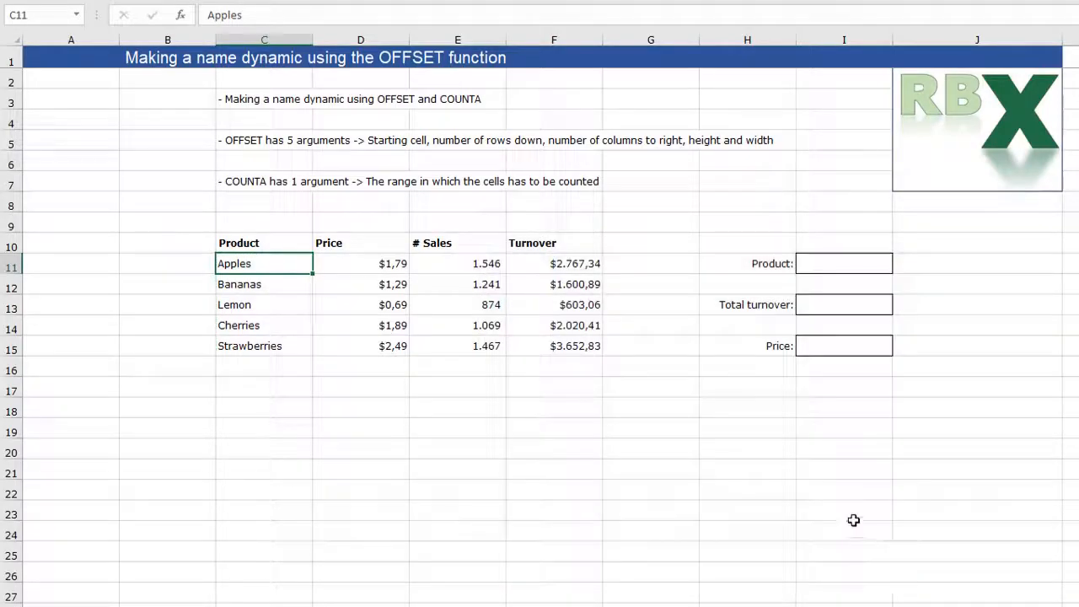
Step: Add list data validation to the Product cell I11 with =Products as its source
left_click(826, 263)
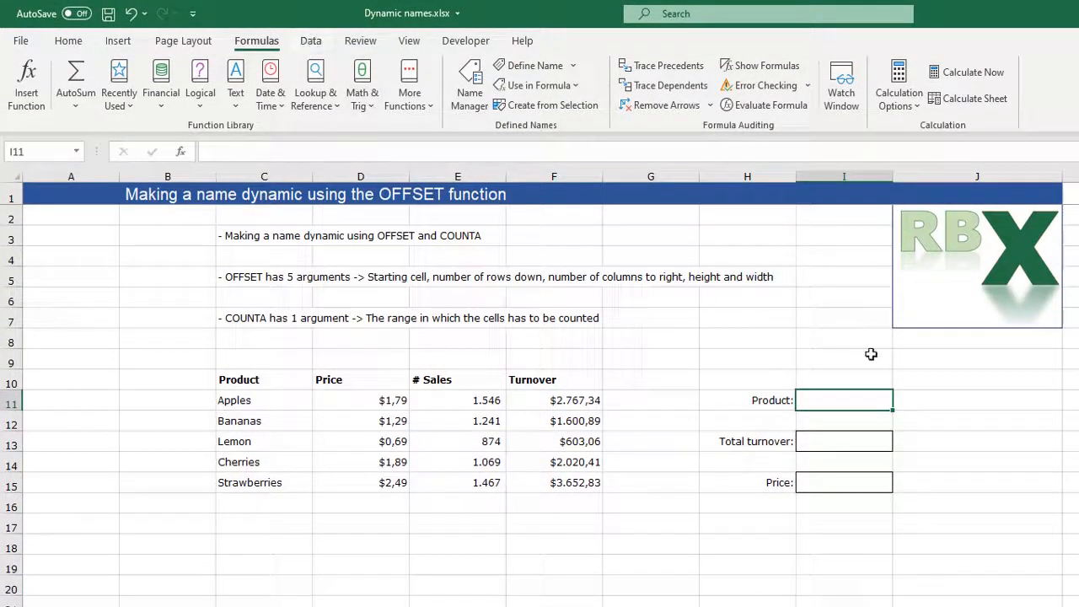
left_click(311, 40)
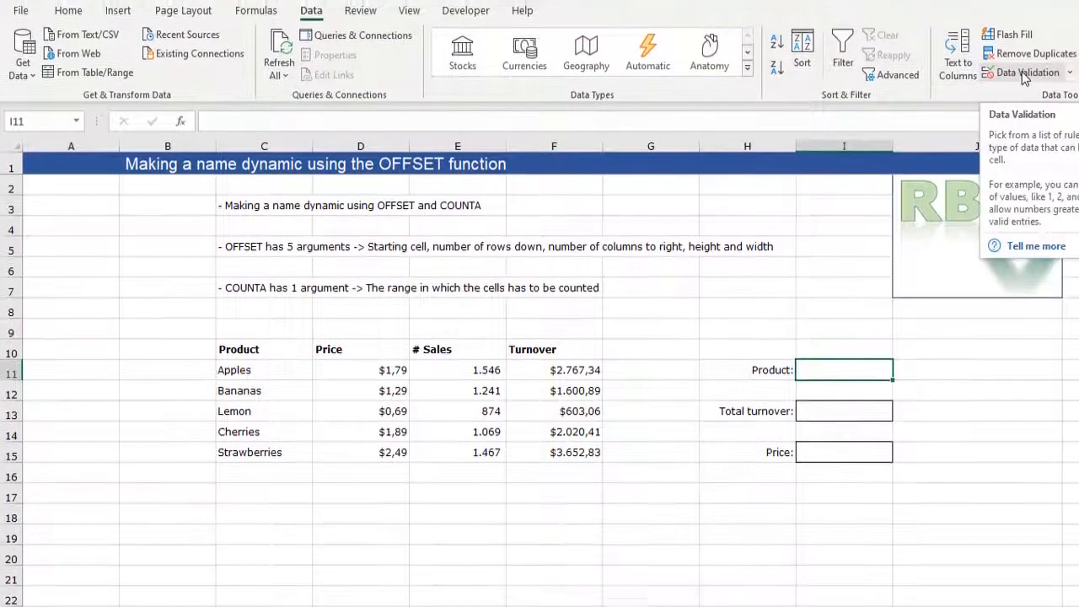
left_click(1025, 103)
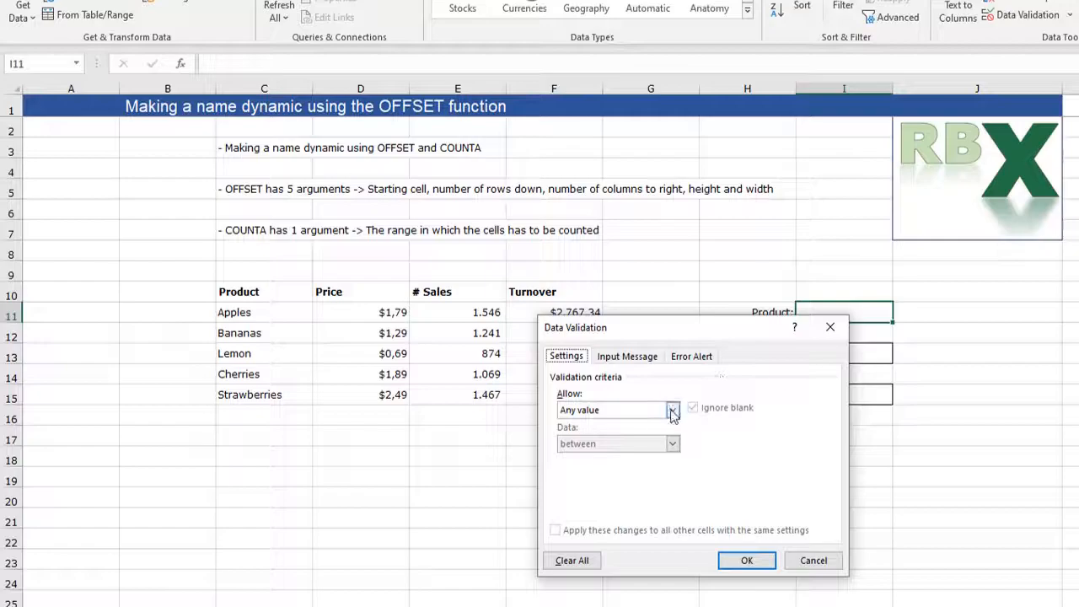
left_click(672, 410)
left_click(641, 458)
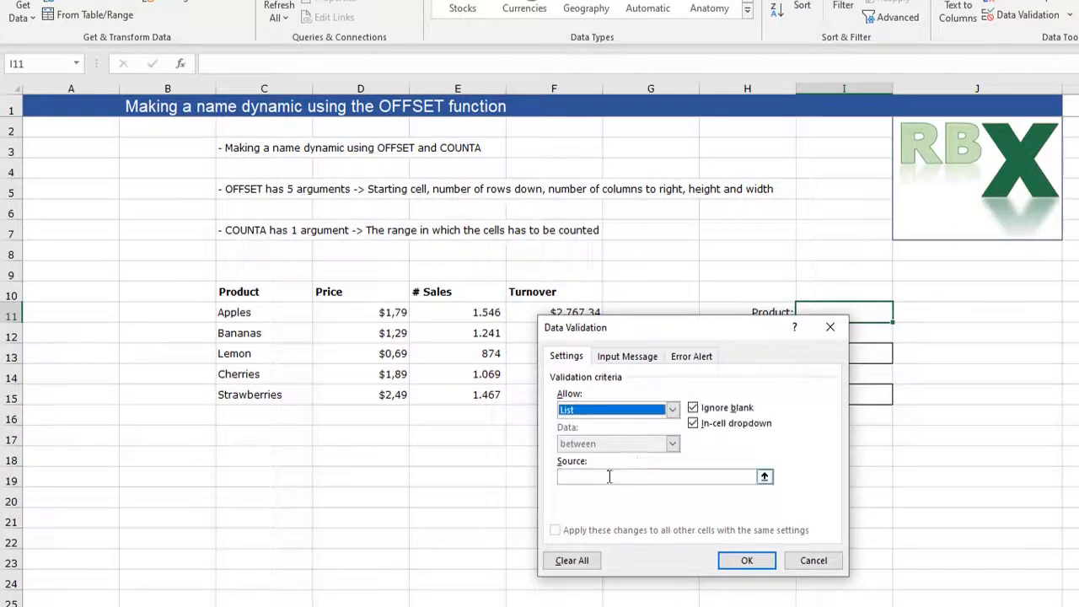
left_click(610, 477)
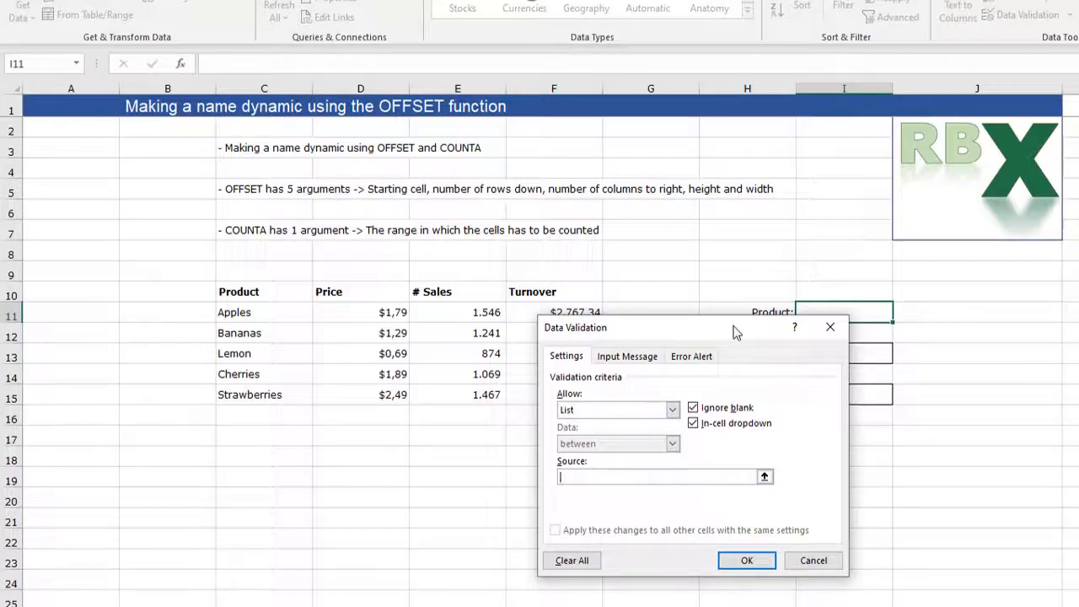
type("=Products")
left_click(744, 561)
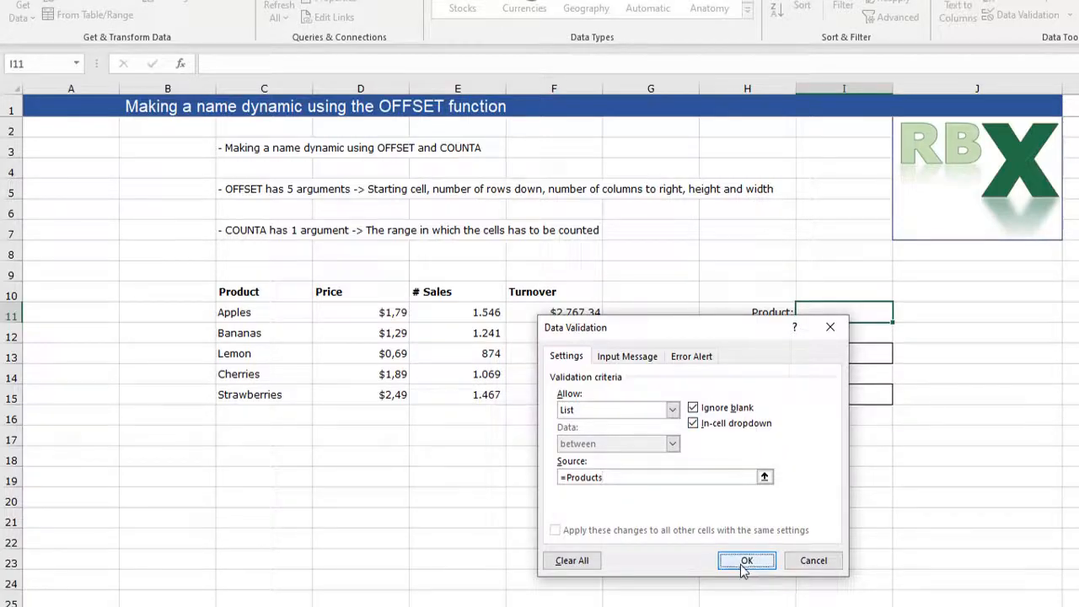
Step: Check the entries offered by the drop-down in cell I11 without choosing one
left_click(758, 437)
left_click(865, 313)
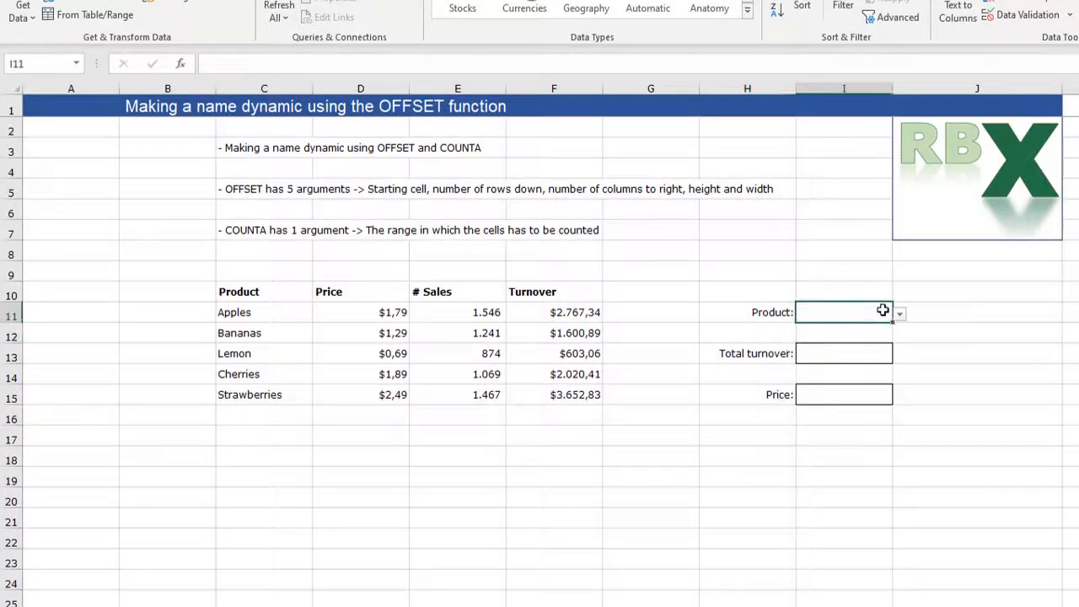
left_click(900, 314)
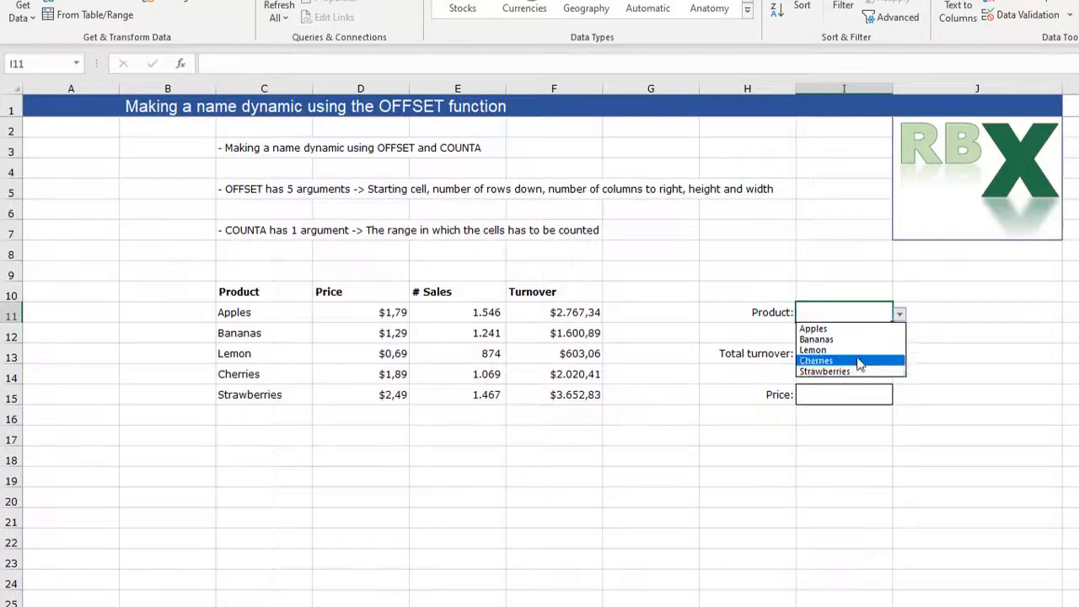
left_click(745, 458)
Step: Enter Melons as a new product in cell C16, directly below Strawberries
left_click(268, 415)
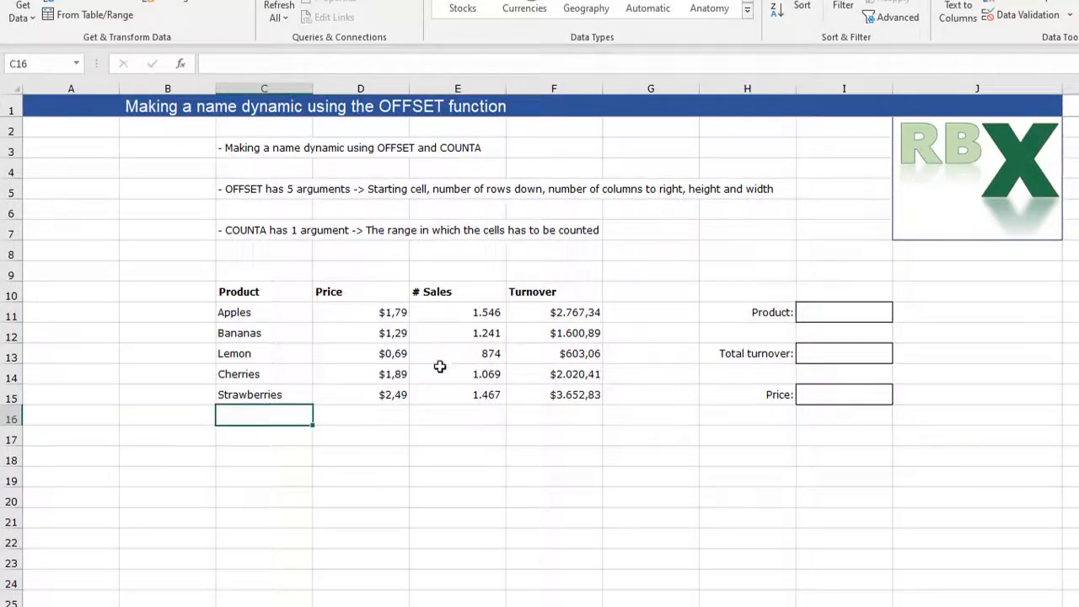
type("Melons")
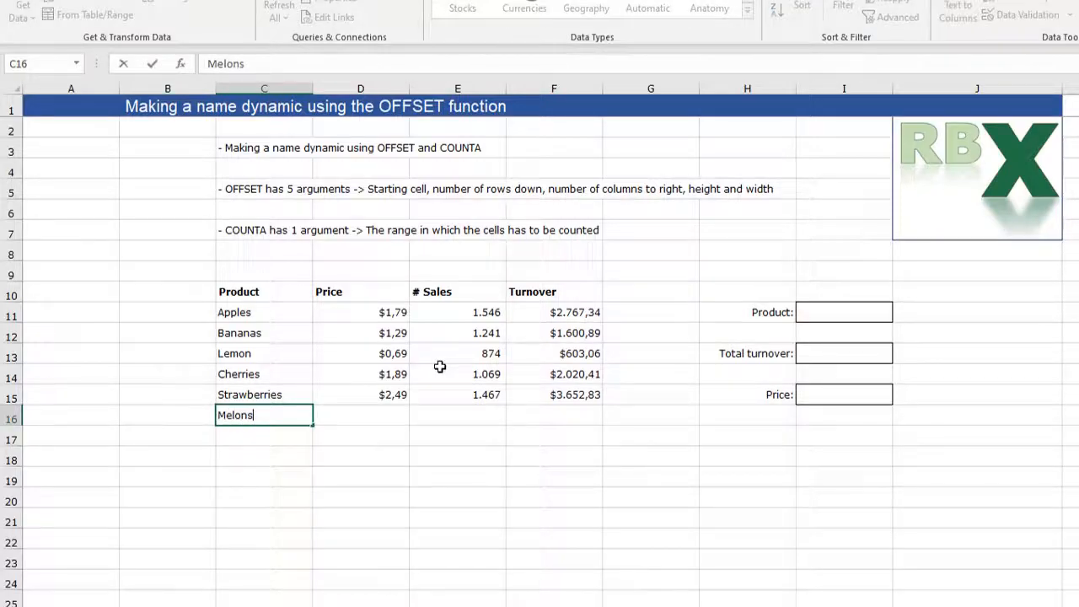
key("Return")
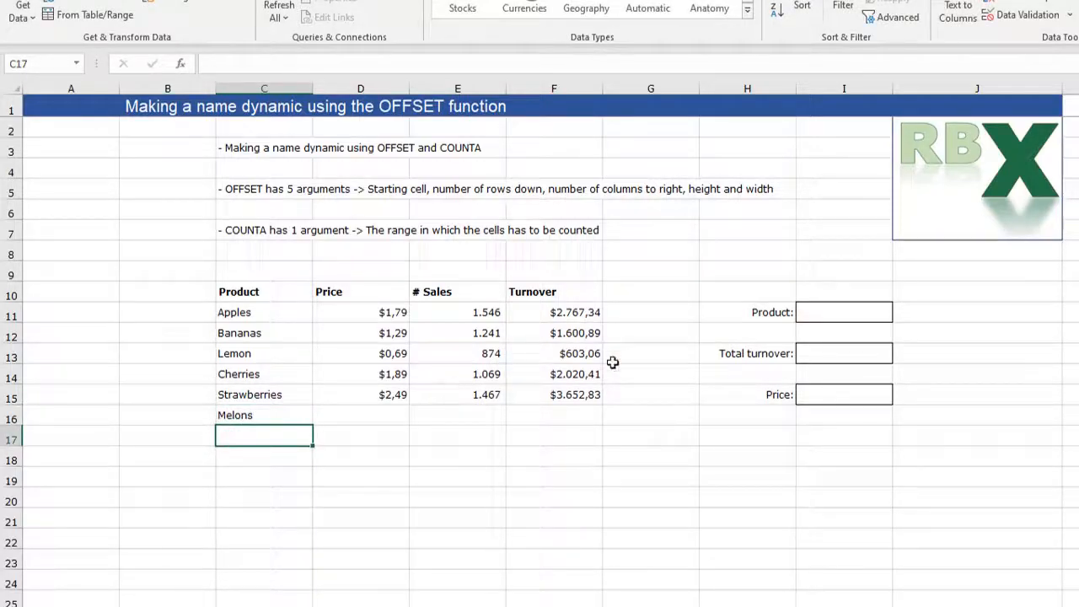
Step: Check whether the product drop-down in cell I11 includes the new Melons entry, without choosing anything
left_click(815, 311)
left_click(901, 317)
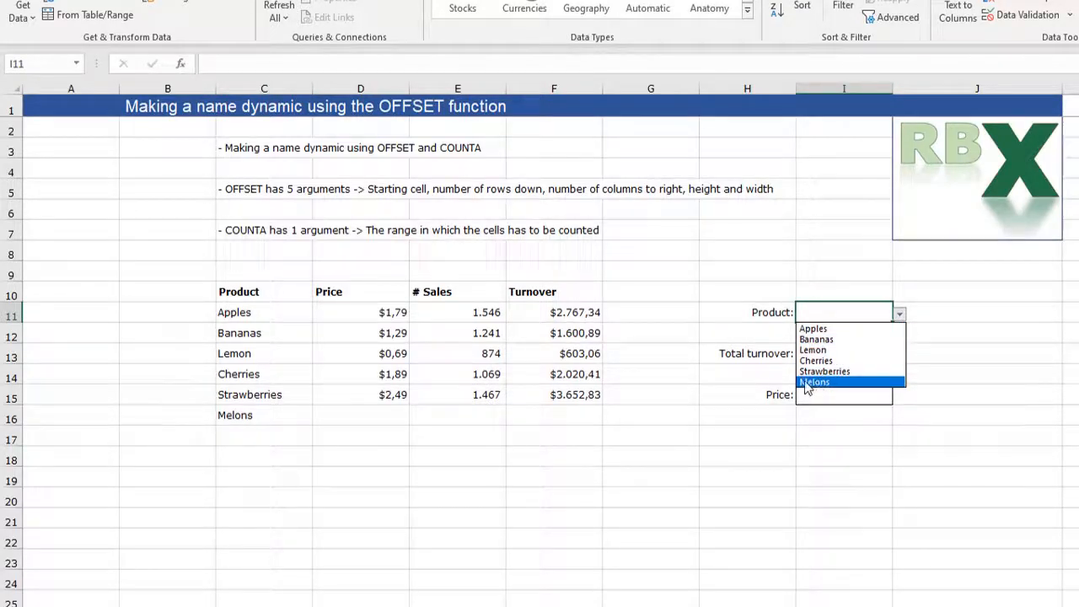
left_click(723, 449)
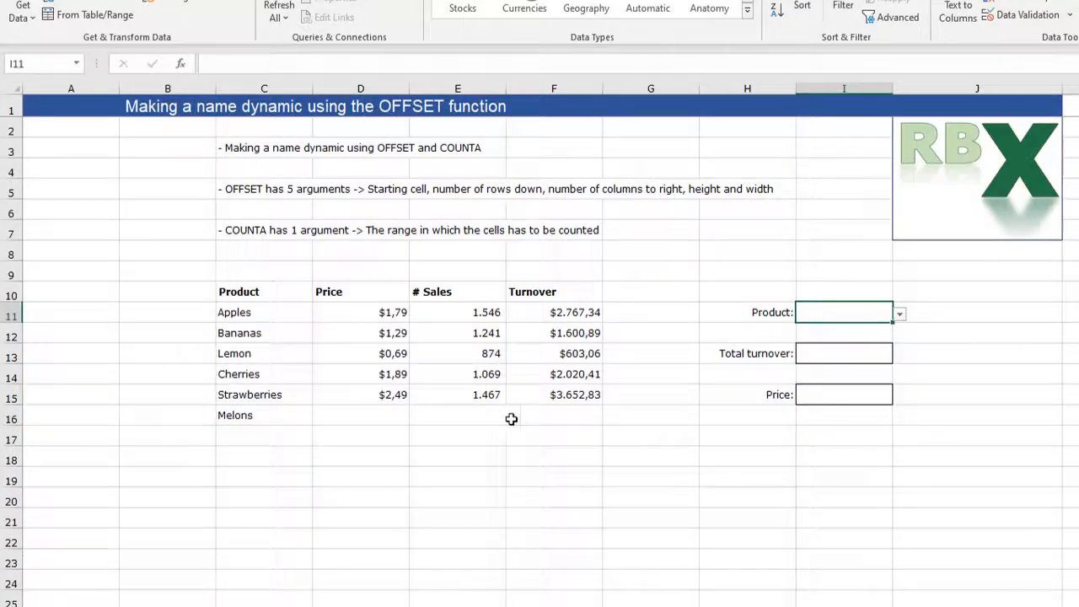
left_click(900, 317)
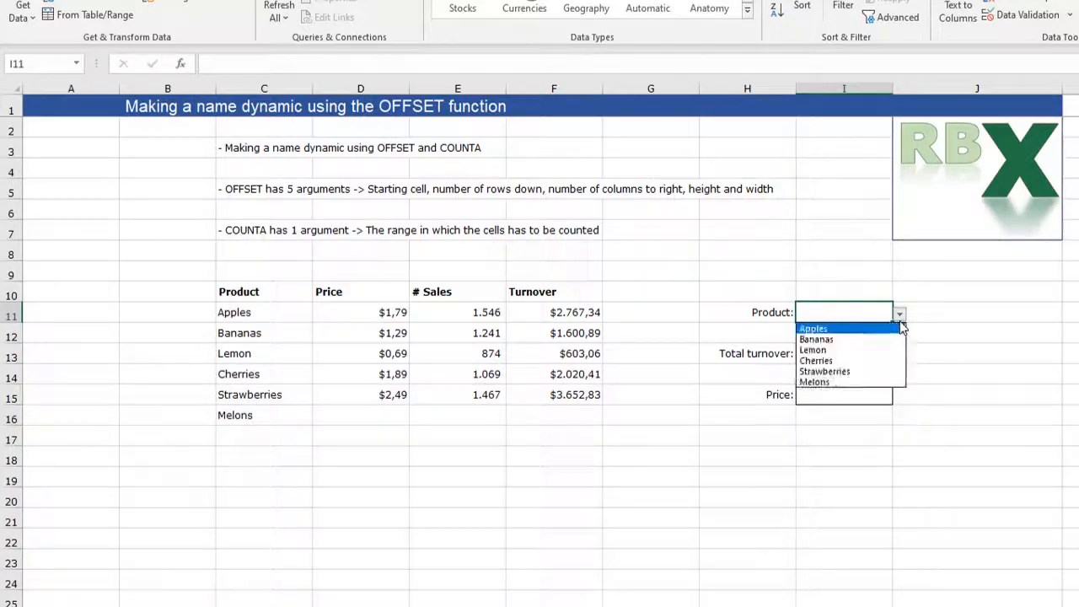
key("Escape")
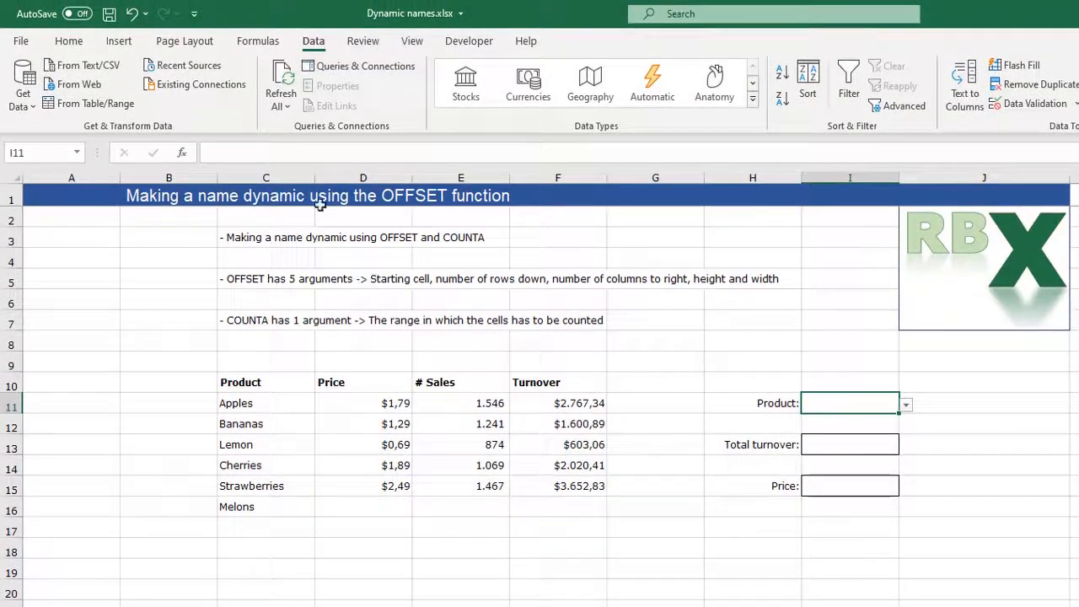
Step: Examine the COUNTA height argument in the Products name's reference and the range the name covers, leaving it unedited
left_click(259, 41)
left_click(474, 84)
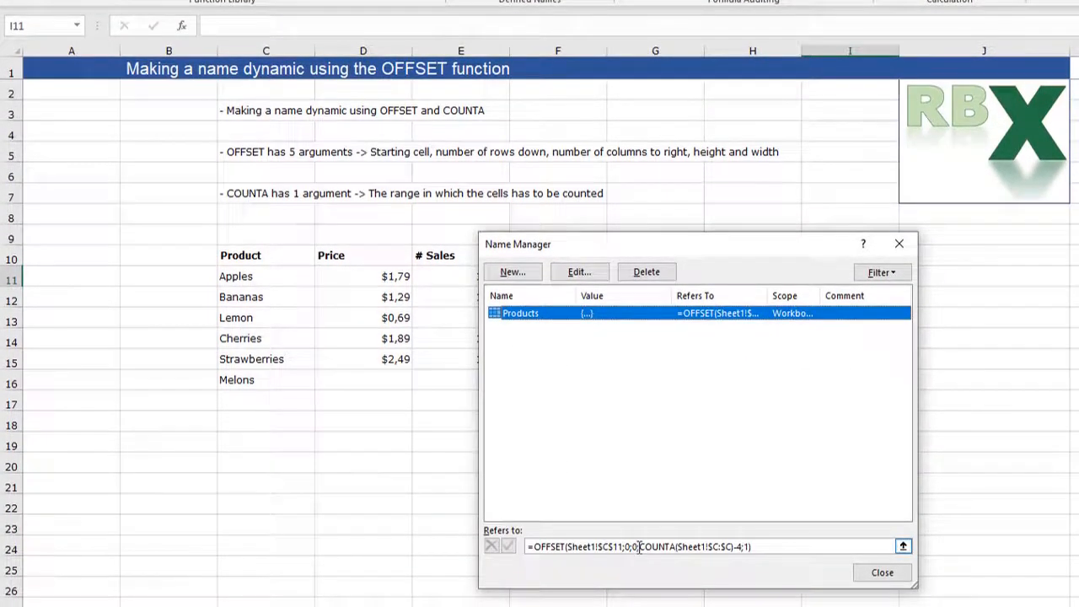
left_click_drag(638, 546, 743, 548)
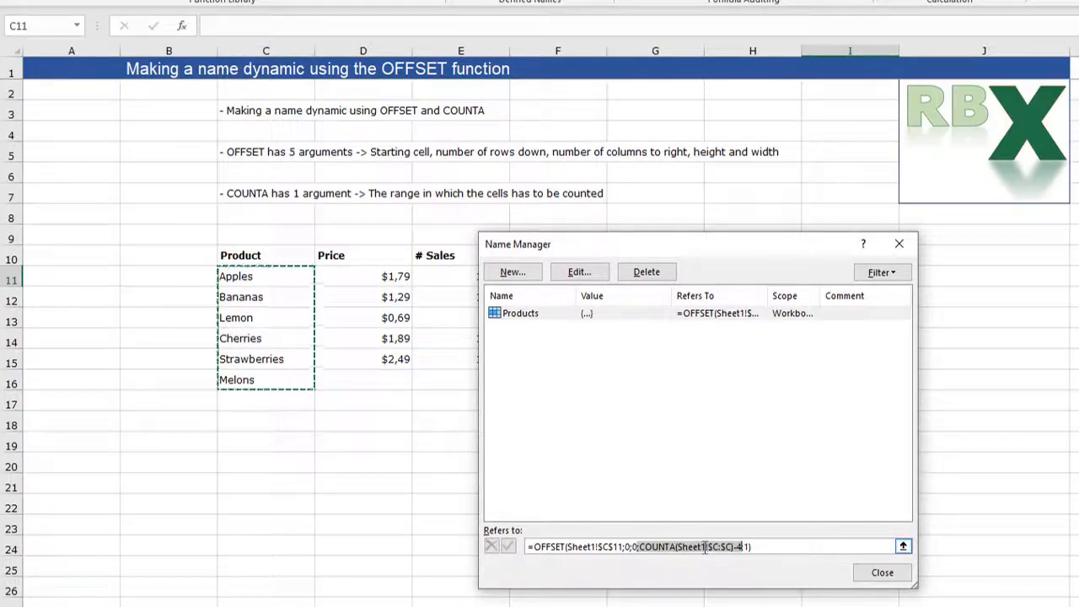
left_click(882, 573)
left_click(773, 526)
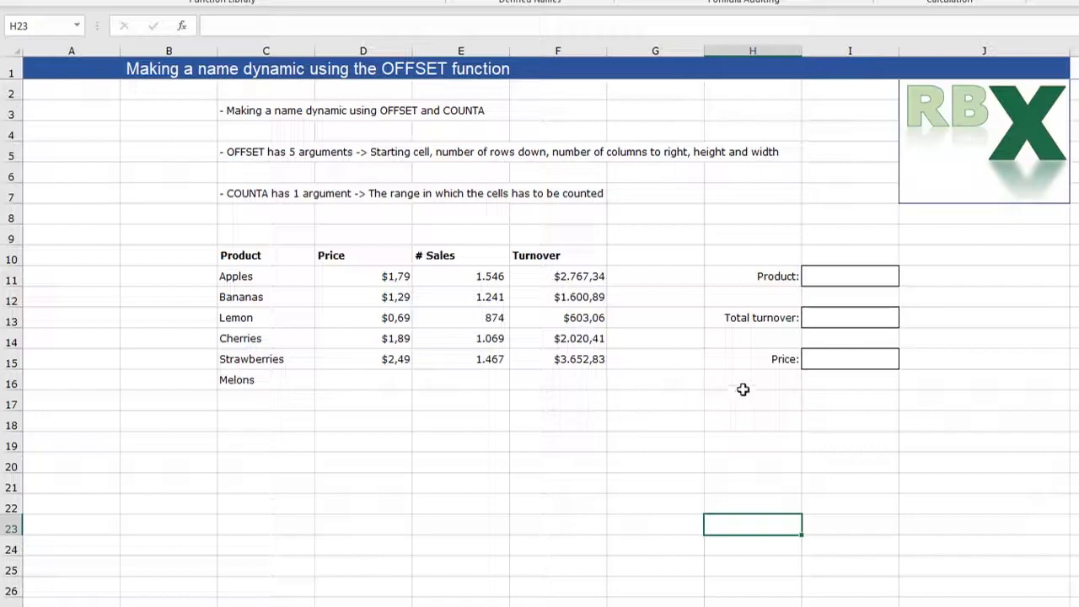
Step: Start a workbook-scoped name Turnover whose reference begins =OFFSET(Sheet1!$F$11;0;0; with the first turnover cell as its starting point
left_click(544, 277)
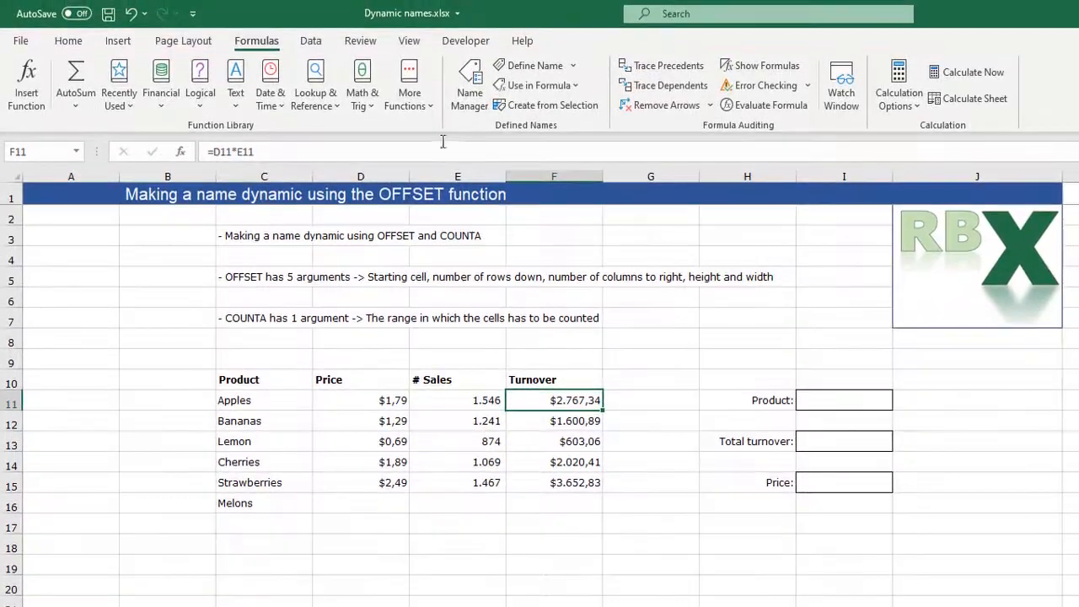
left_click(524, 65)
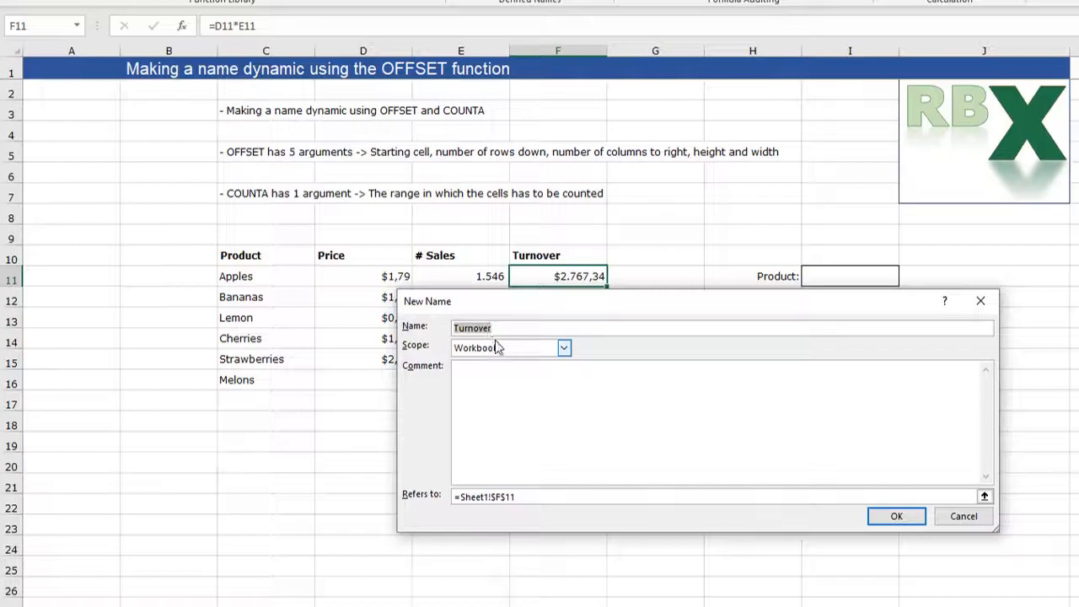
left_click_drag(507, 308, 666, 485)
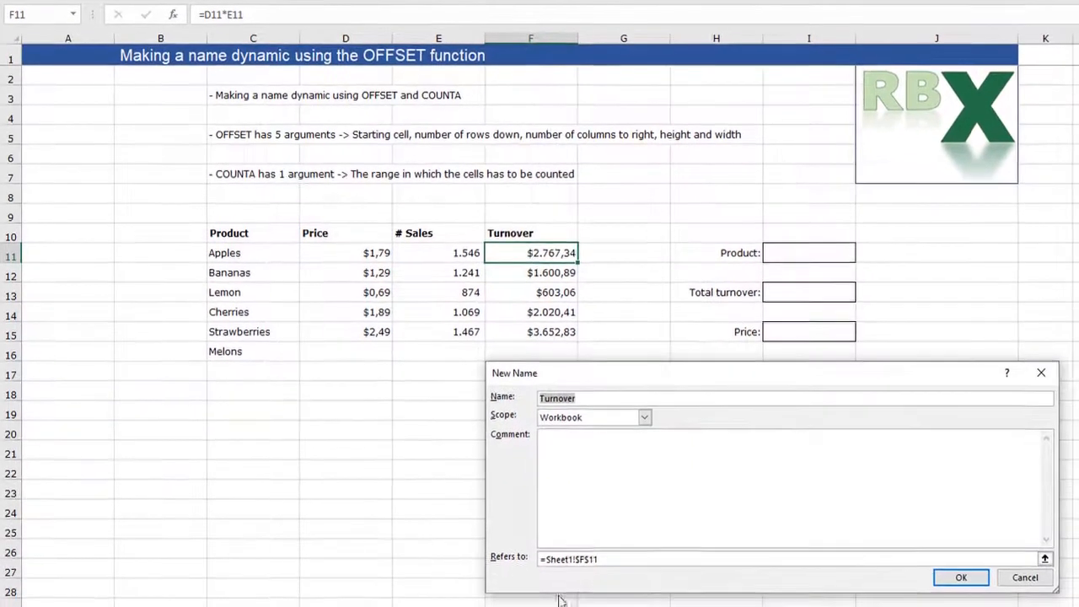
left_click(607, 559)
left_click_drag(608, 559, 467, 557)
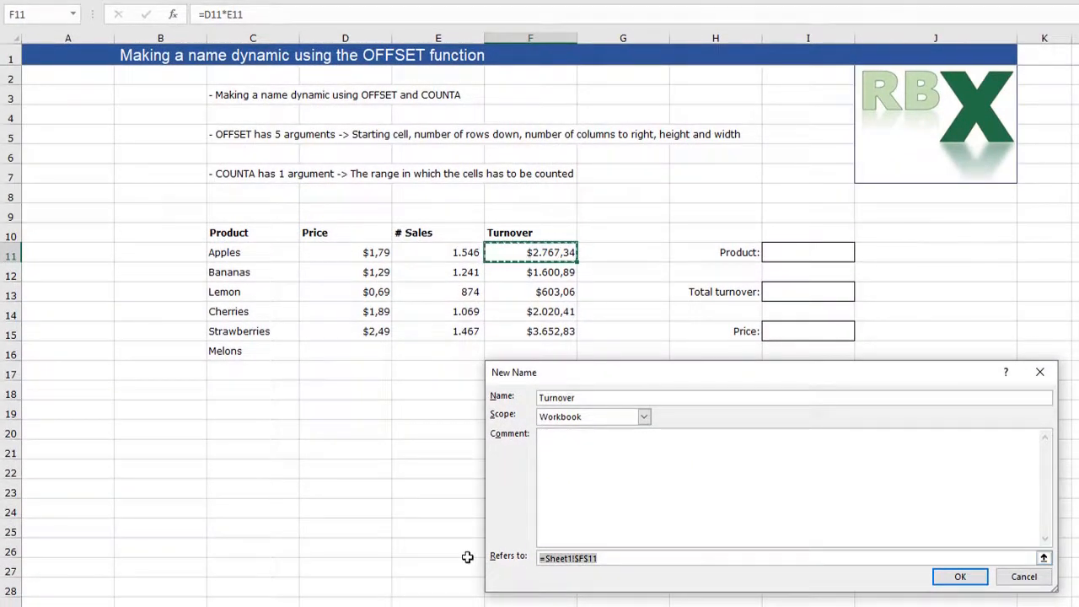
type("=OFFSET(")
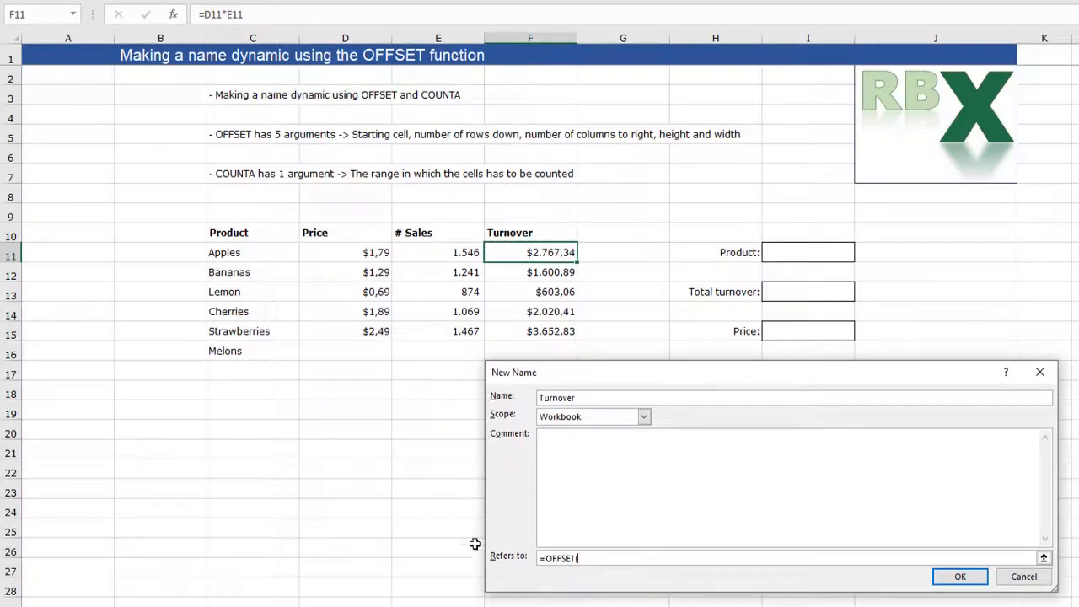
left_click(567, 252)
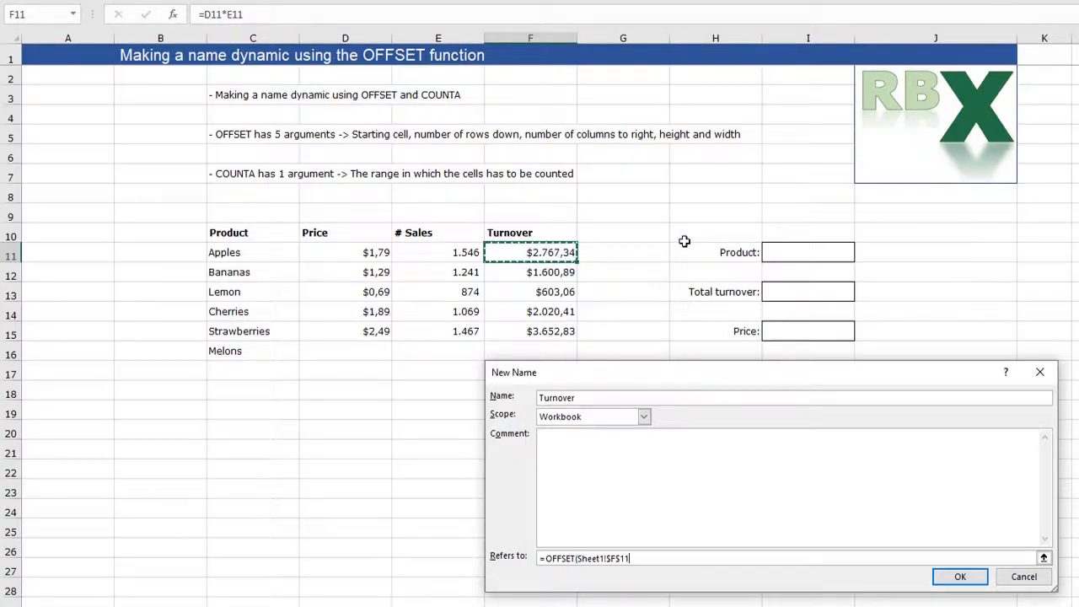
type(";0;0;")
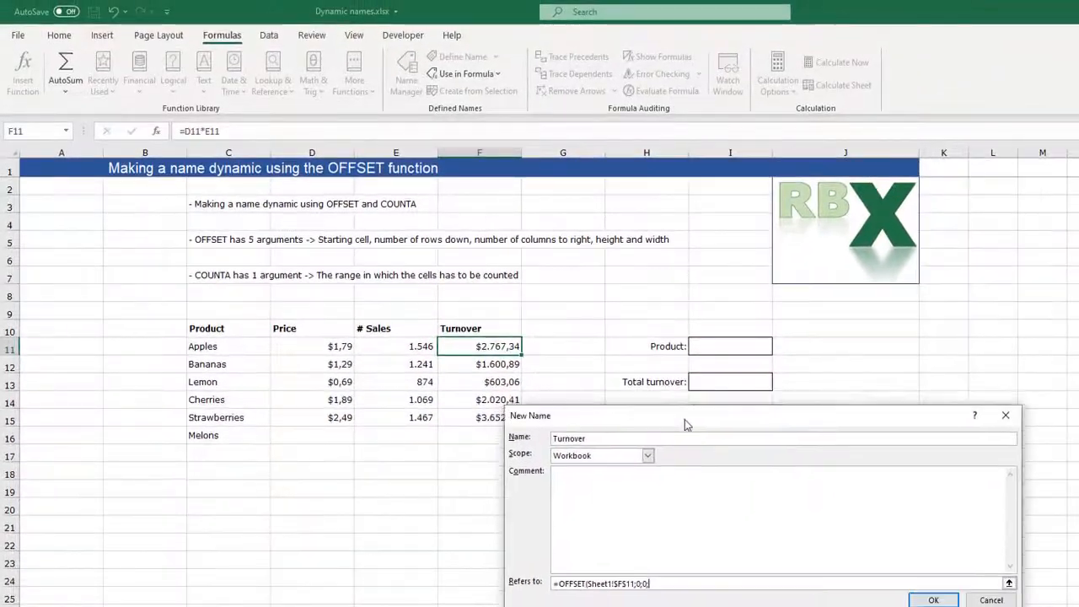
Step: Complete the Turnover reference with height COUNTA(Sheet1!$F:$F)-1 and width 1, then save the name
left_click_drag(681, 431, 710, 404)
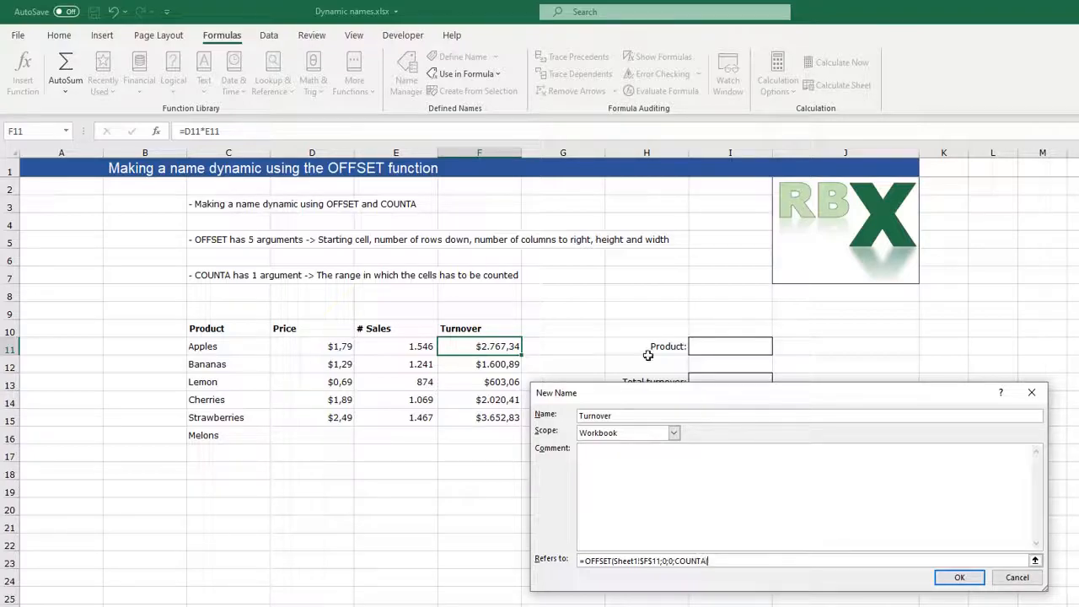
left_click(485, 150)
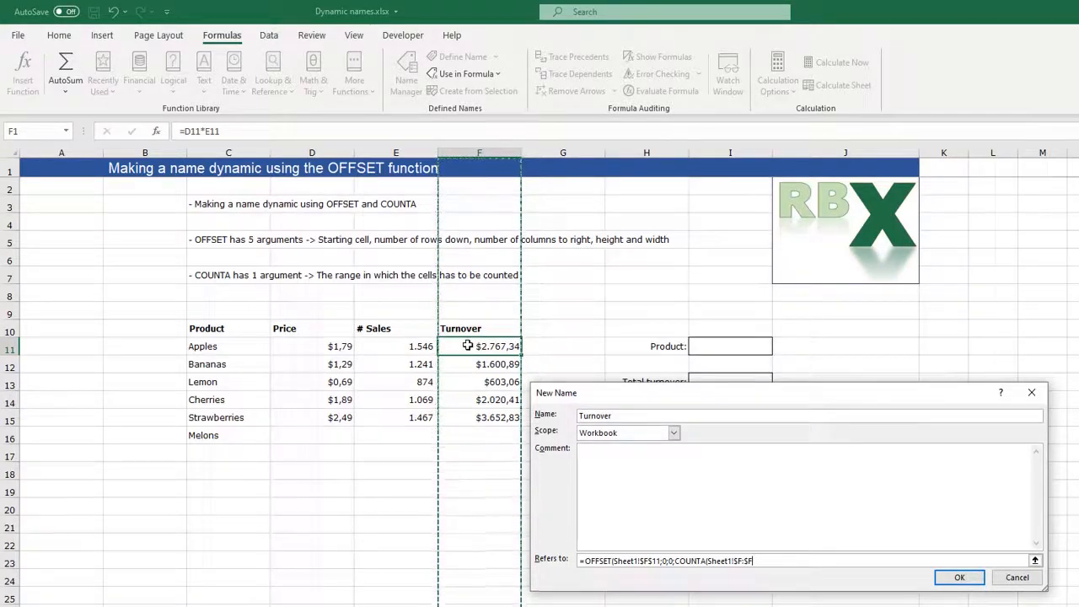
type(")")
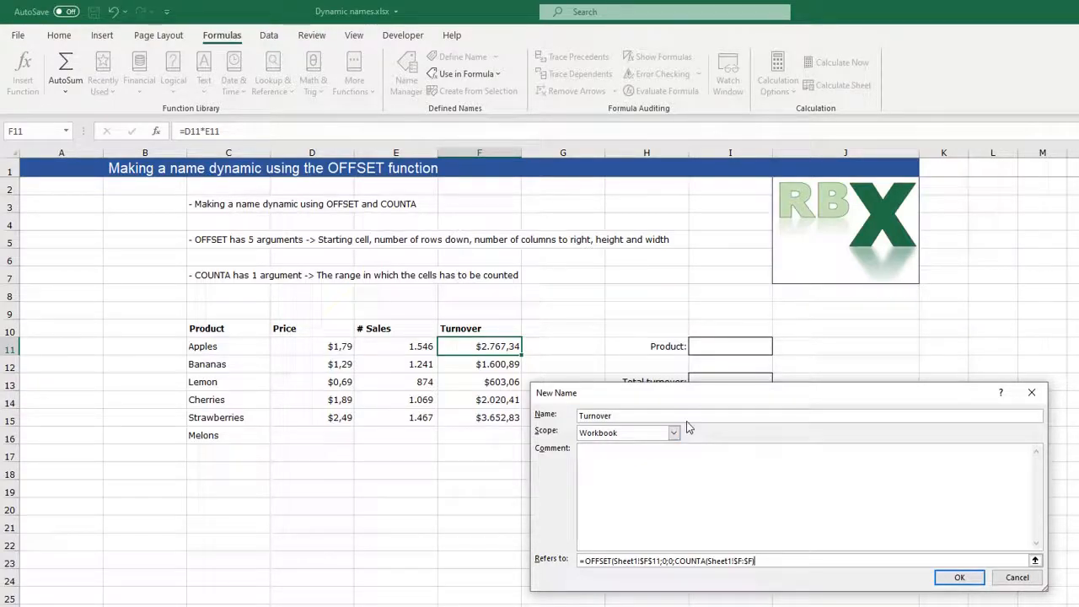
type("1")
type(")")
key("Return")
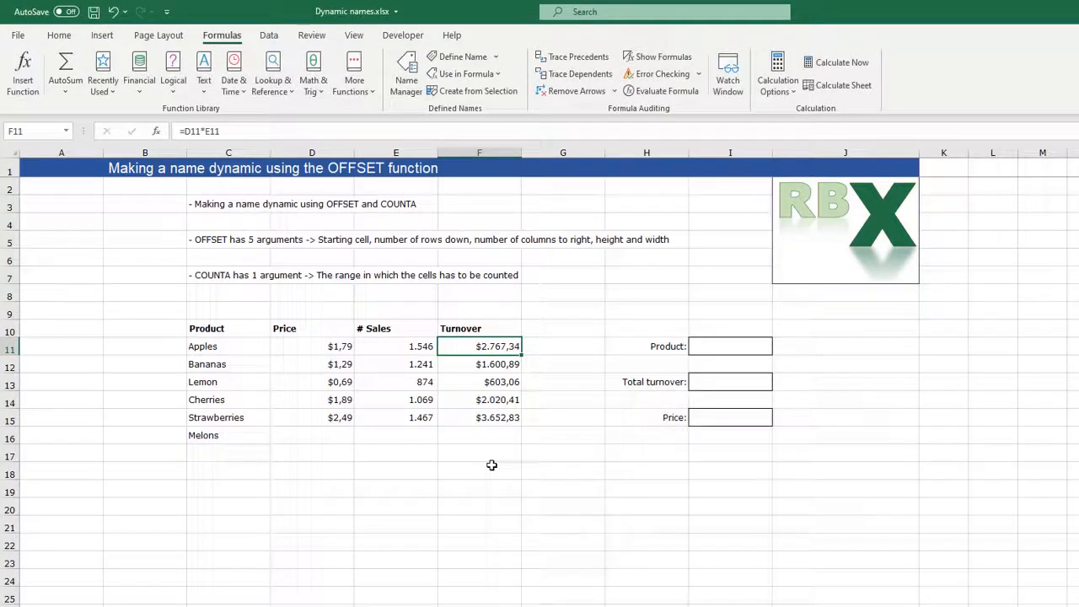
Step: Check which cells the Turnover name's reference covers in the Name Manager
left_click(407, 74)
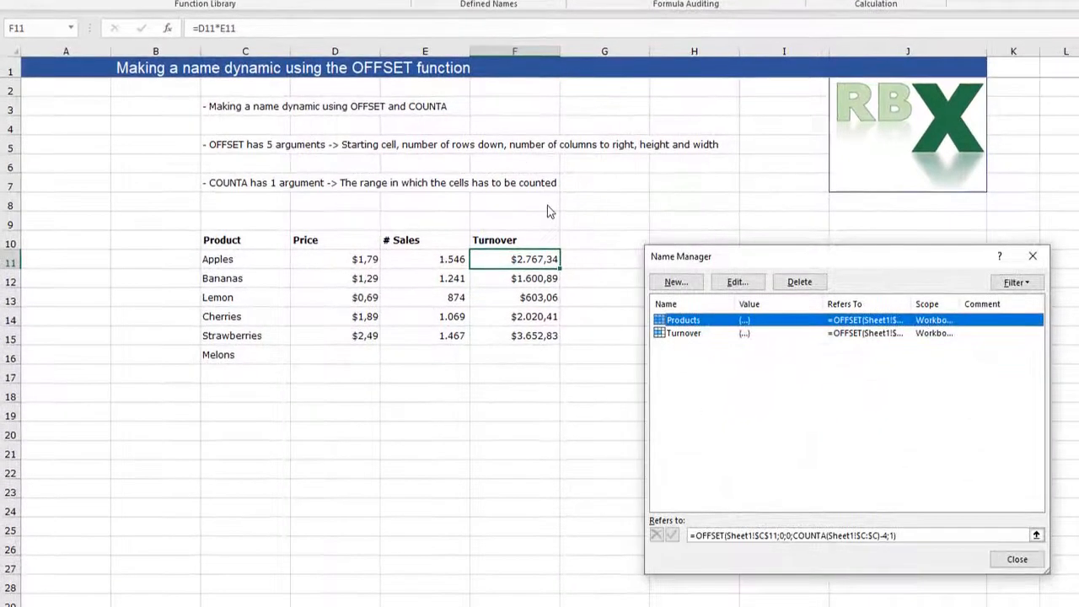
left_click(685, 334)
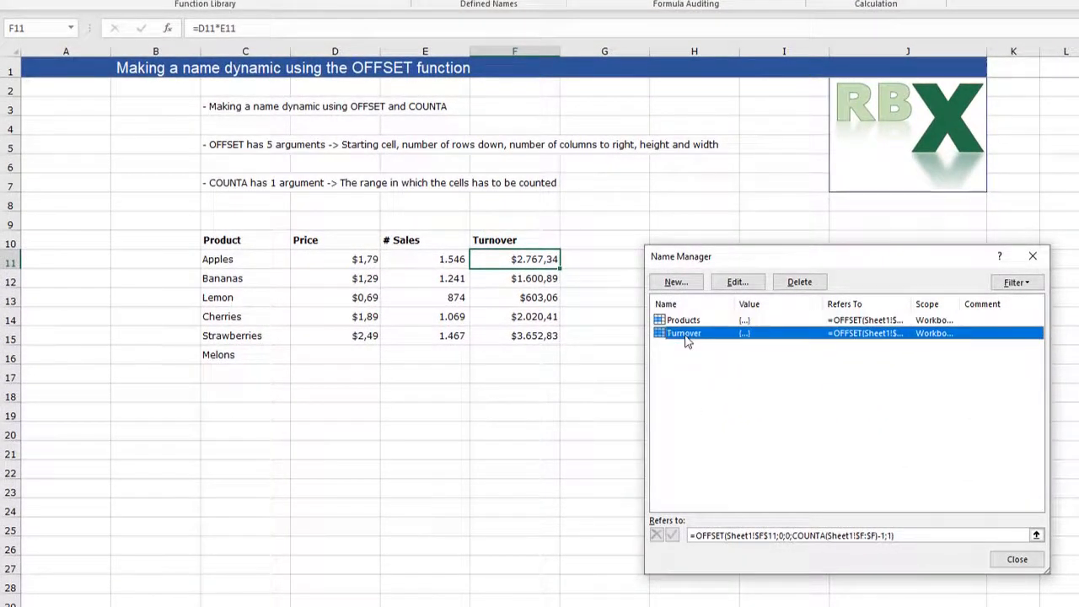
left_click(748, 536)
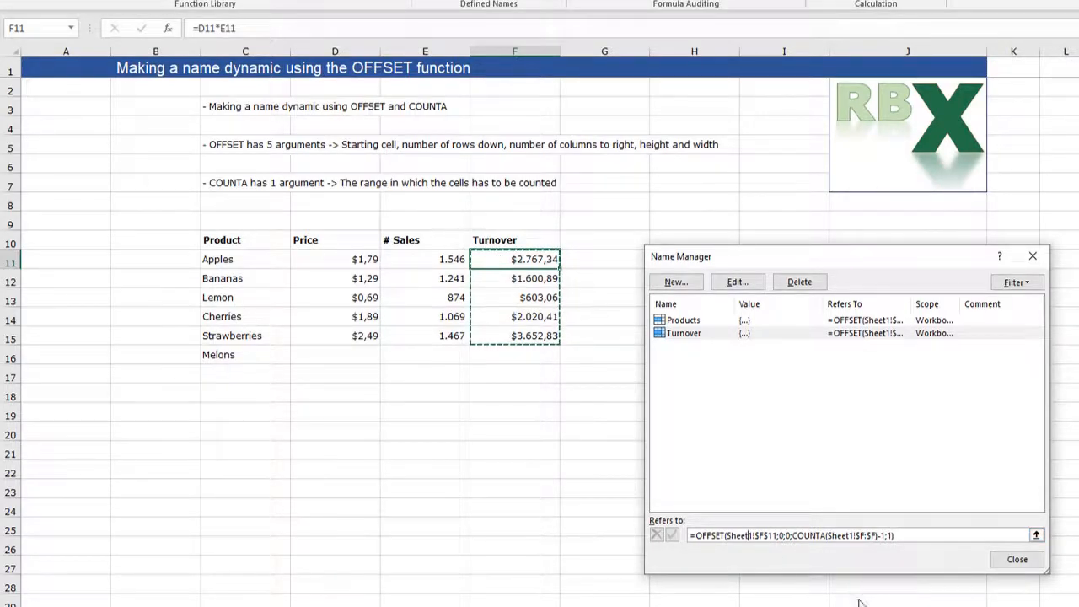
left_click(1017, 560)
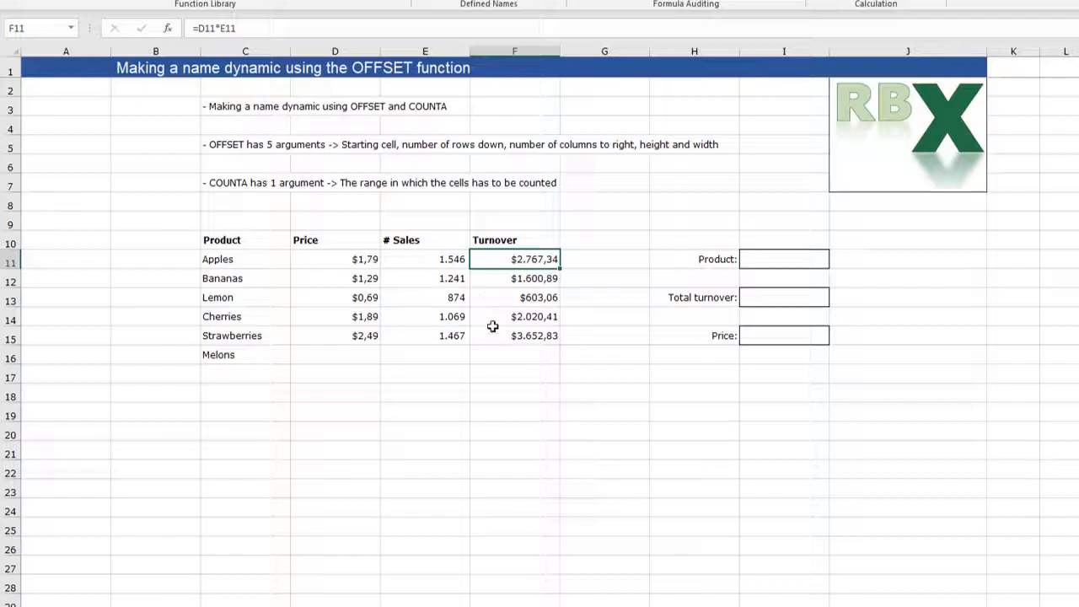
Step: Enter =SUM(Turnover) in the Total turnover cell I13
left_click(752, 295)
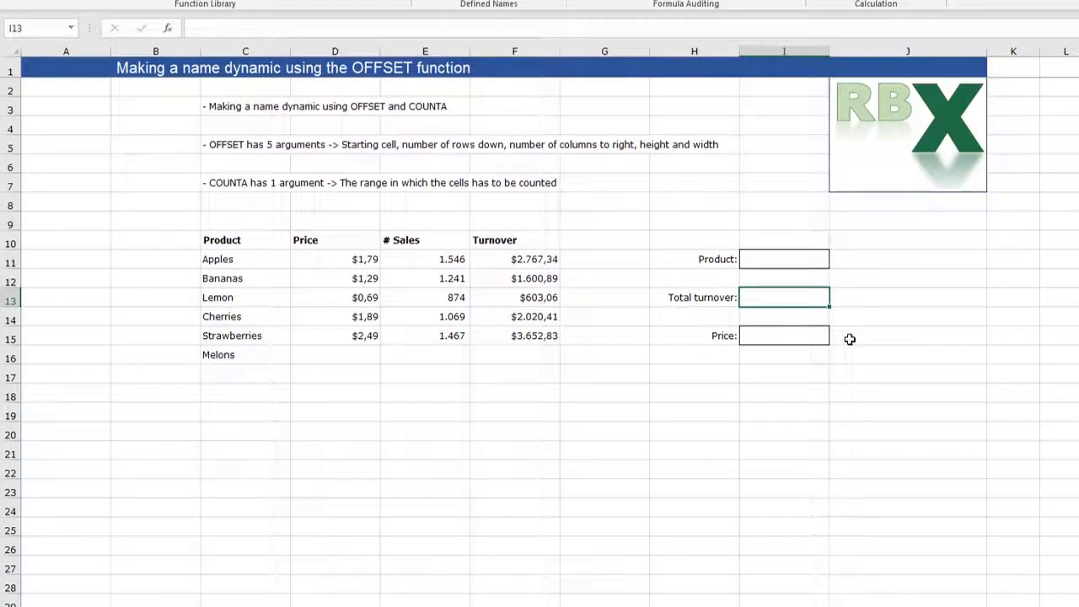
type("=SUM")
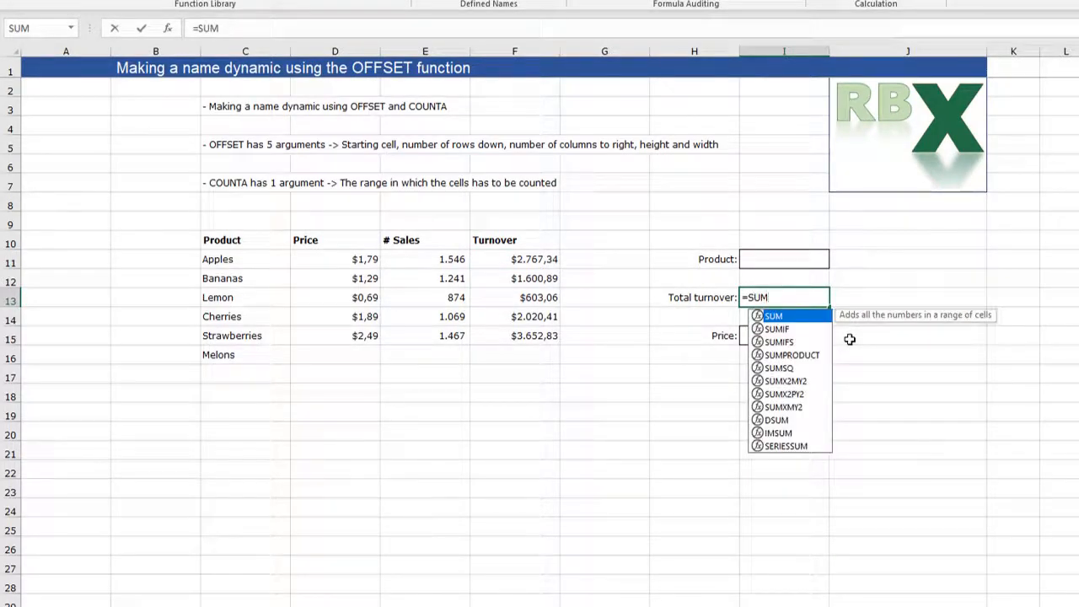
type("(")
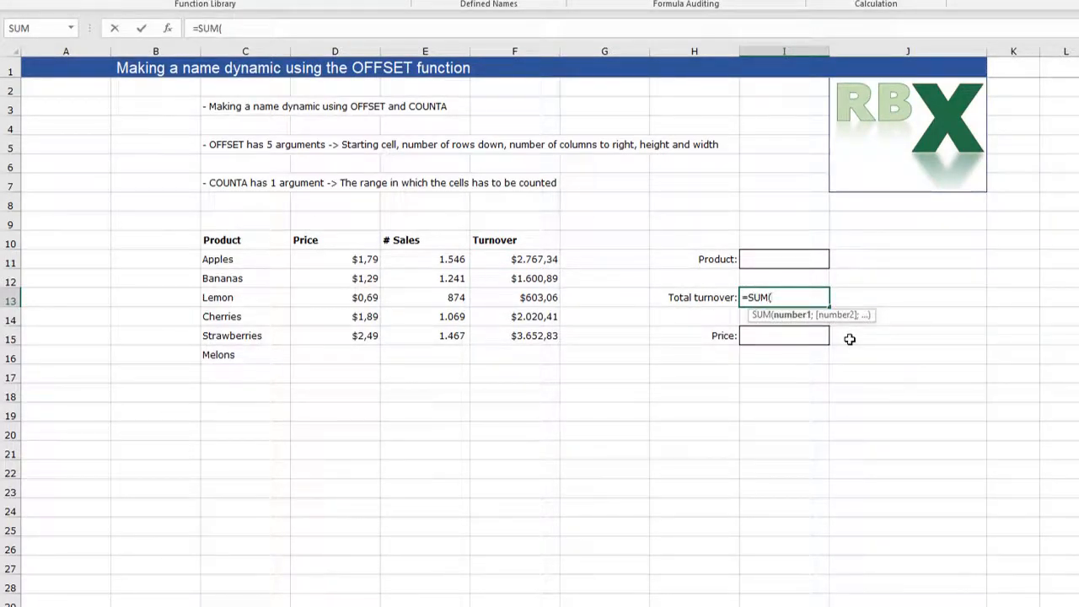
type("Turn")
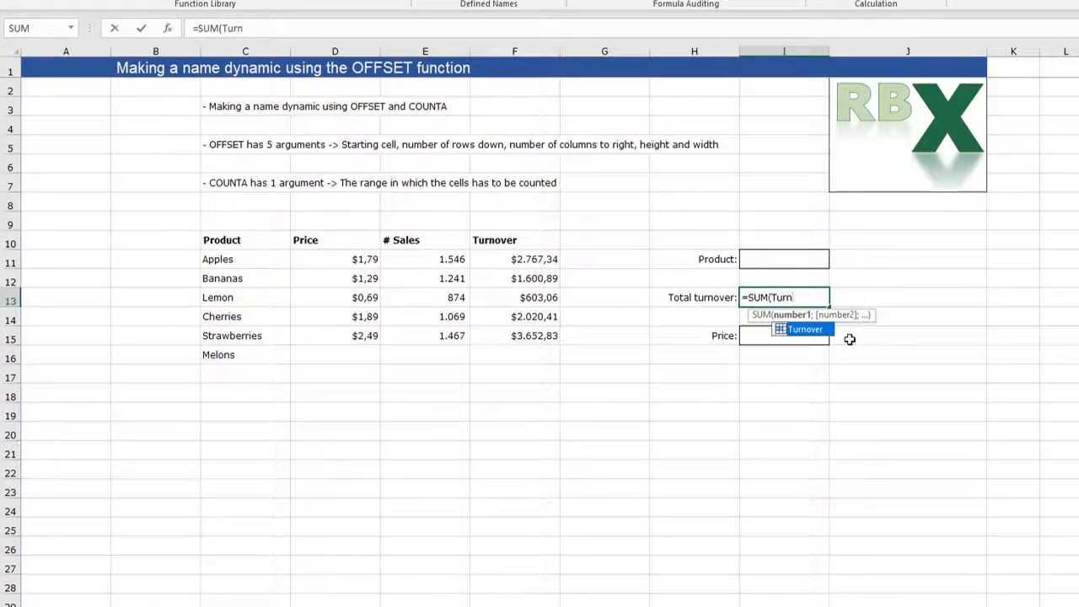
double_click(794, 331)
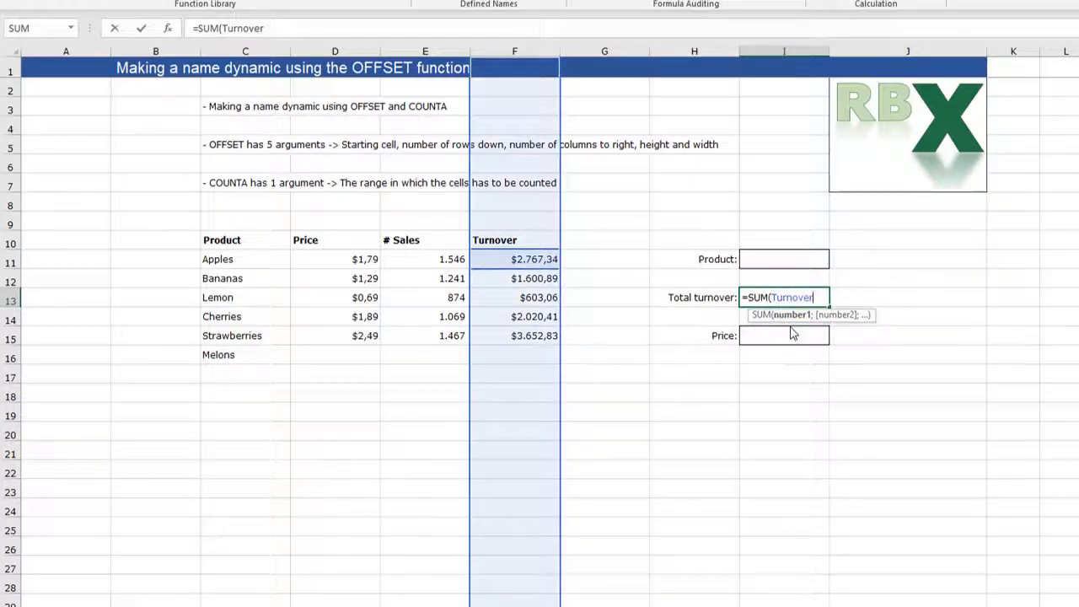
type(")")
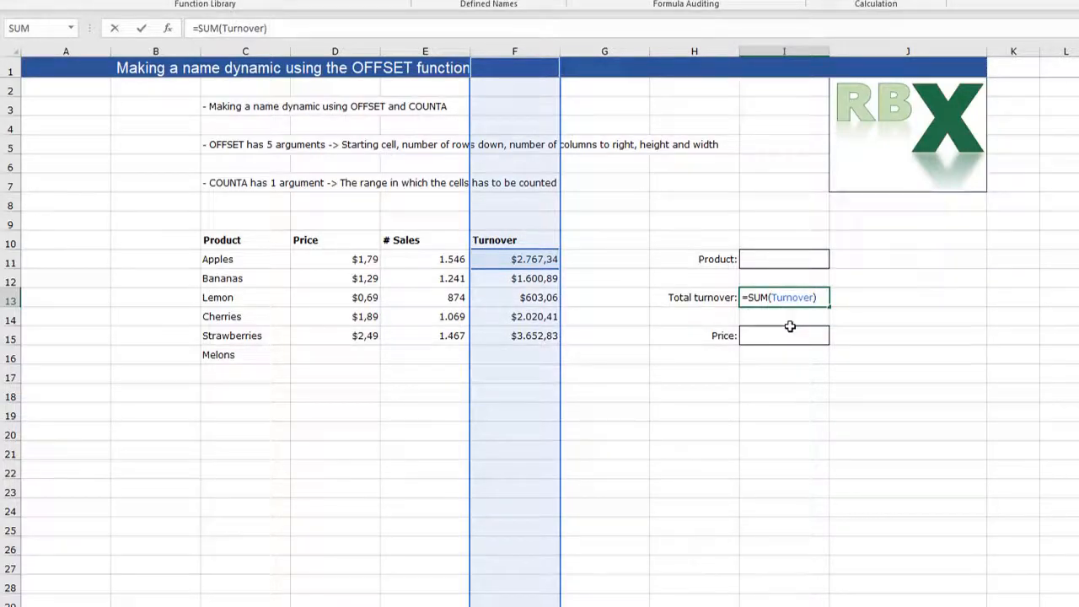
key("Return")
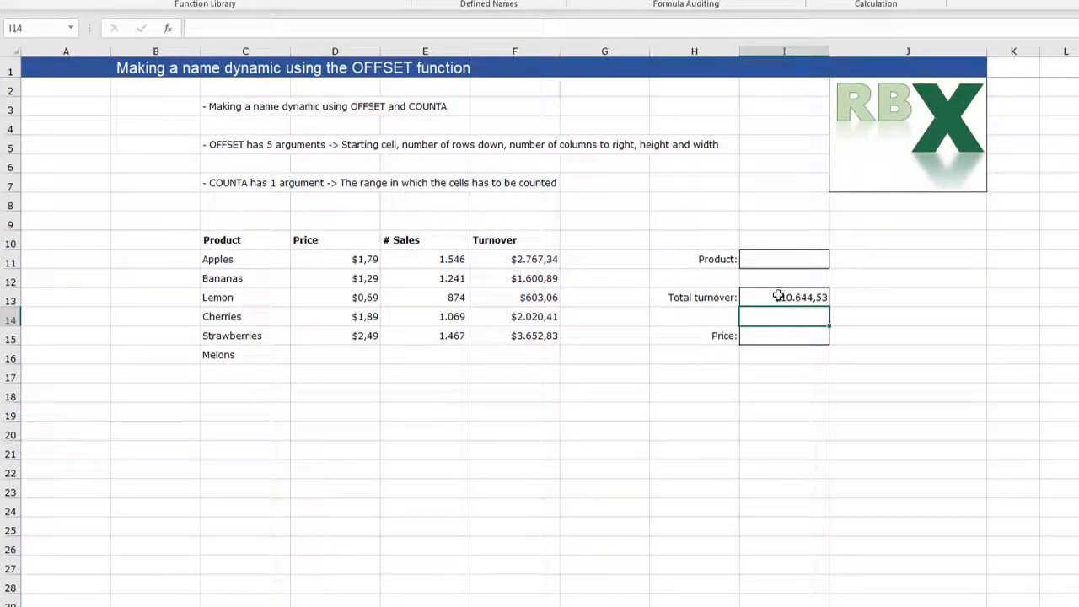
Step: Fill in the Melons record with a price of 1,49 in D16 and 1150 sales in E16, and check its turnover formula
left_click(217, 358)
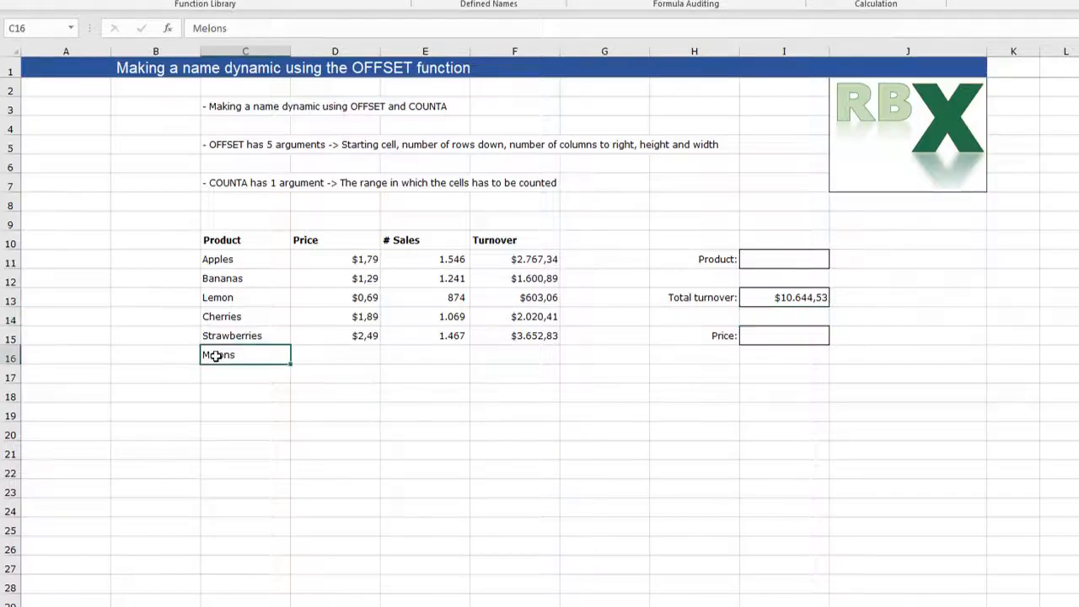
left_click(344, 355)
type("1,")
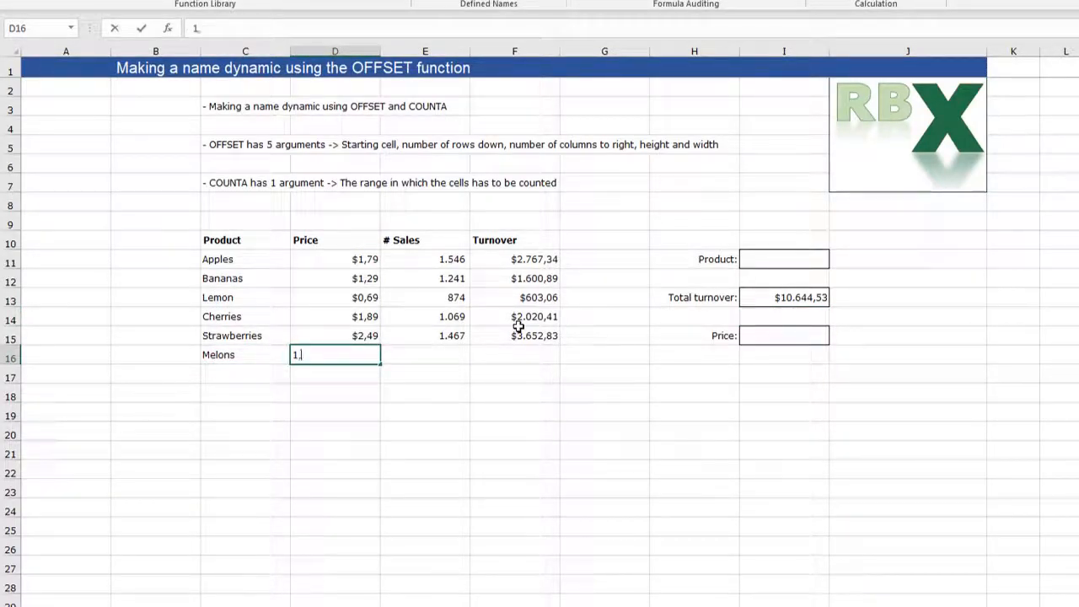
key("Return")
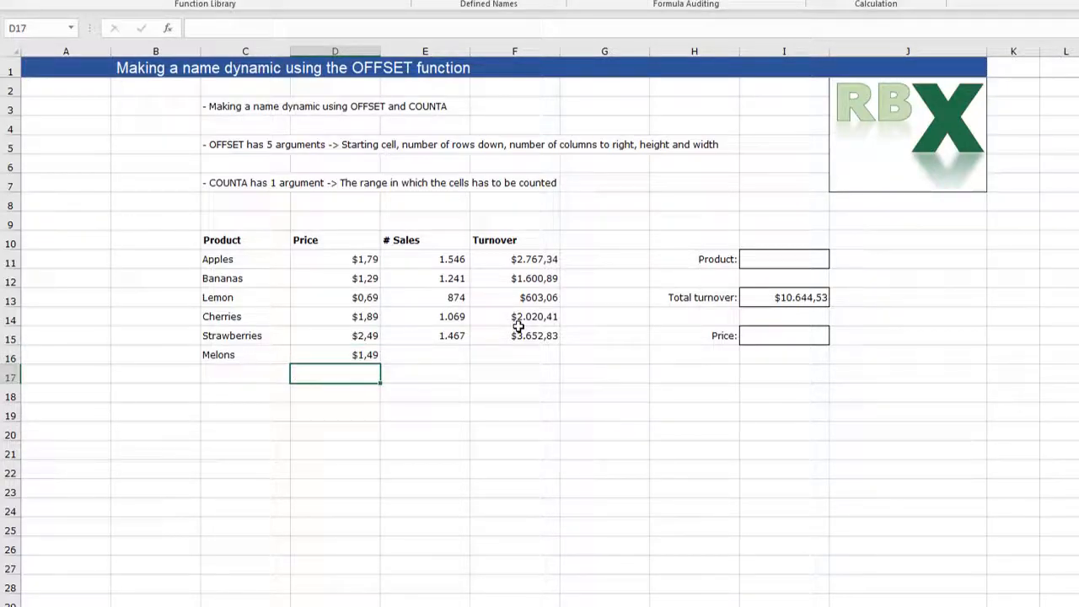
key("Up")
key("Right")
type("1150")
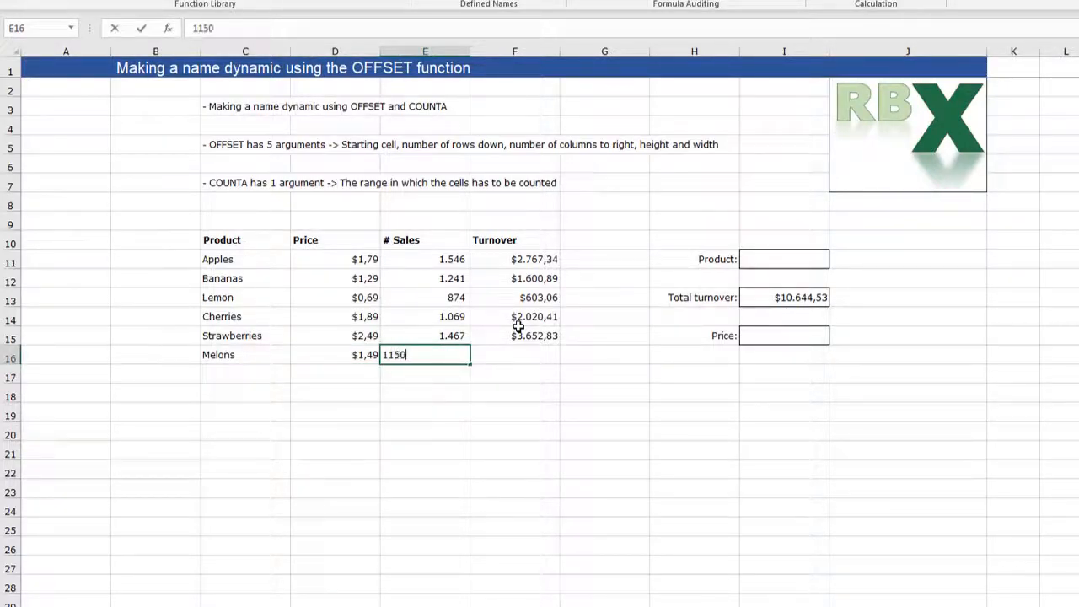
key("Return")
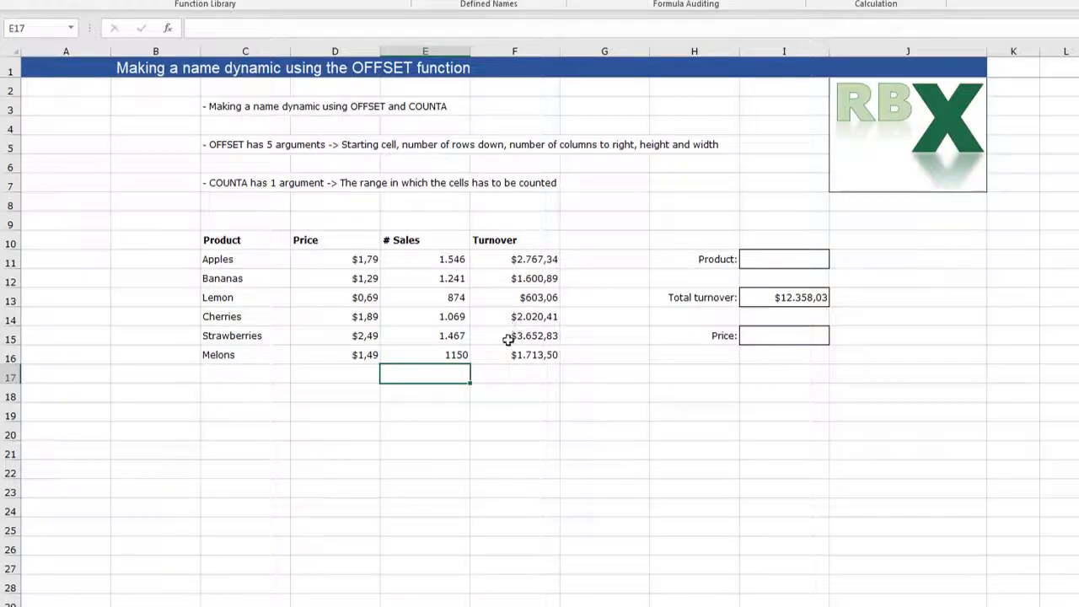
left_click(506, 358)
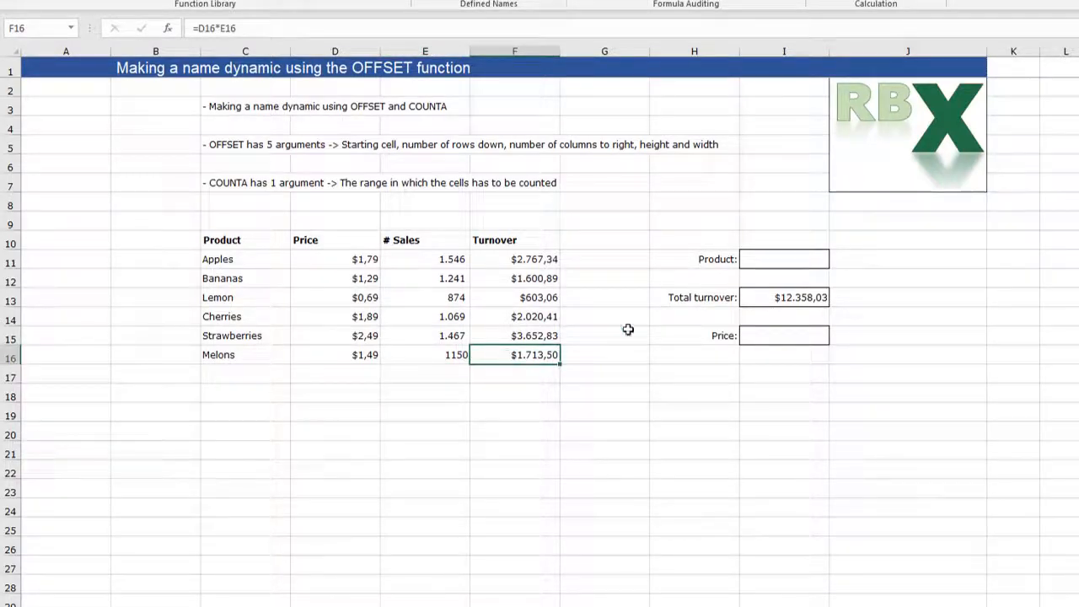
Step: Check the Total turnover formula in I13 against the turnover values in F11:F16, including the Melons row
left_click(778, 297)
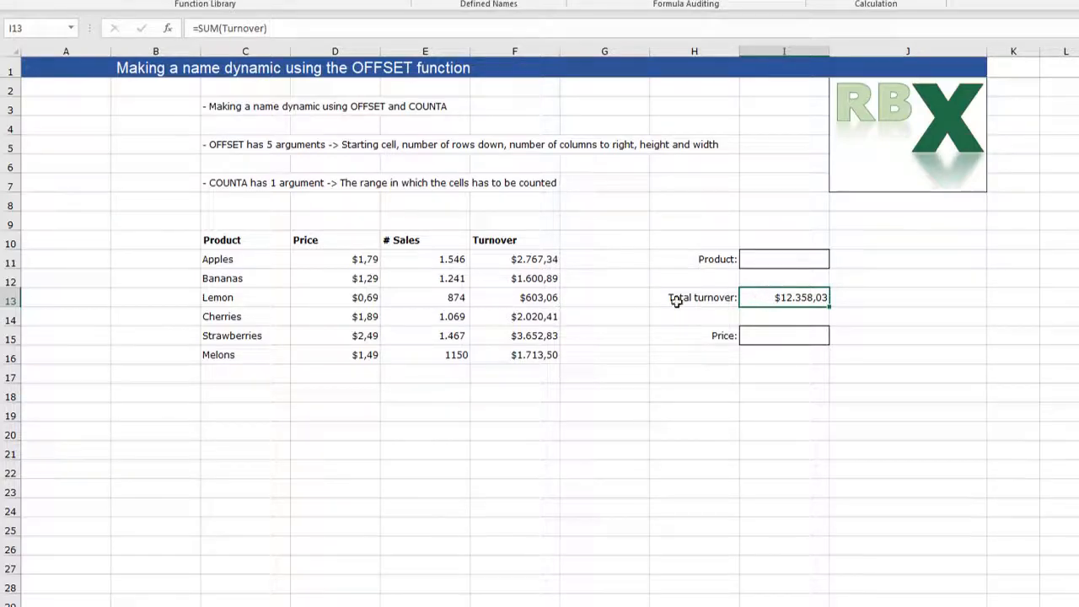
left_click_drag(519, 258, 532, 355)
left_click(497, 354)
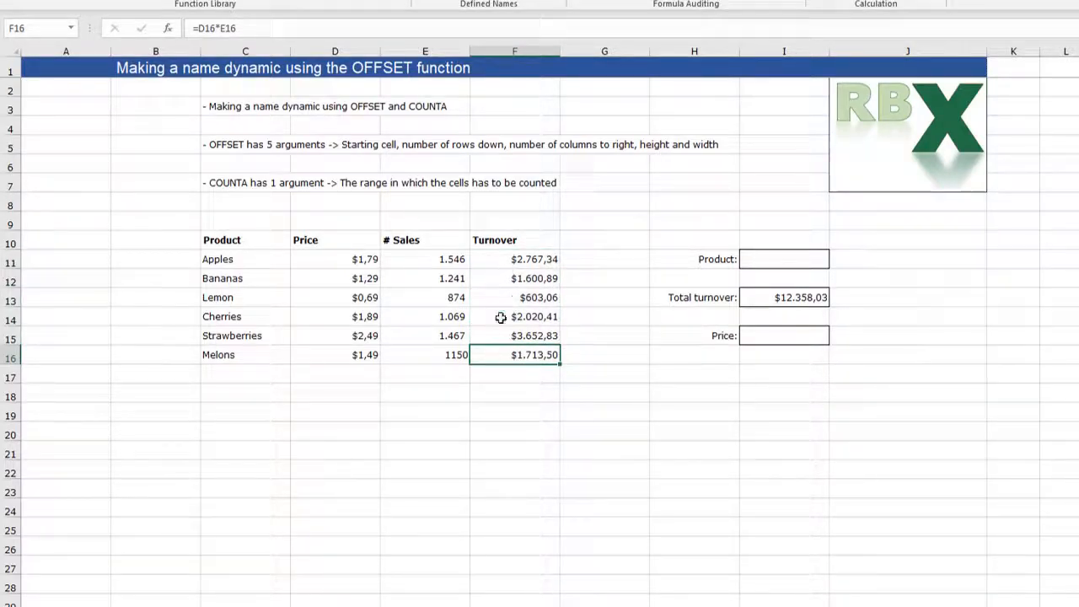
left_click(746, 301)
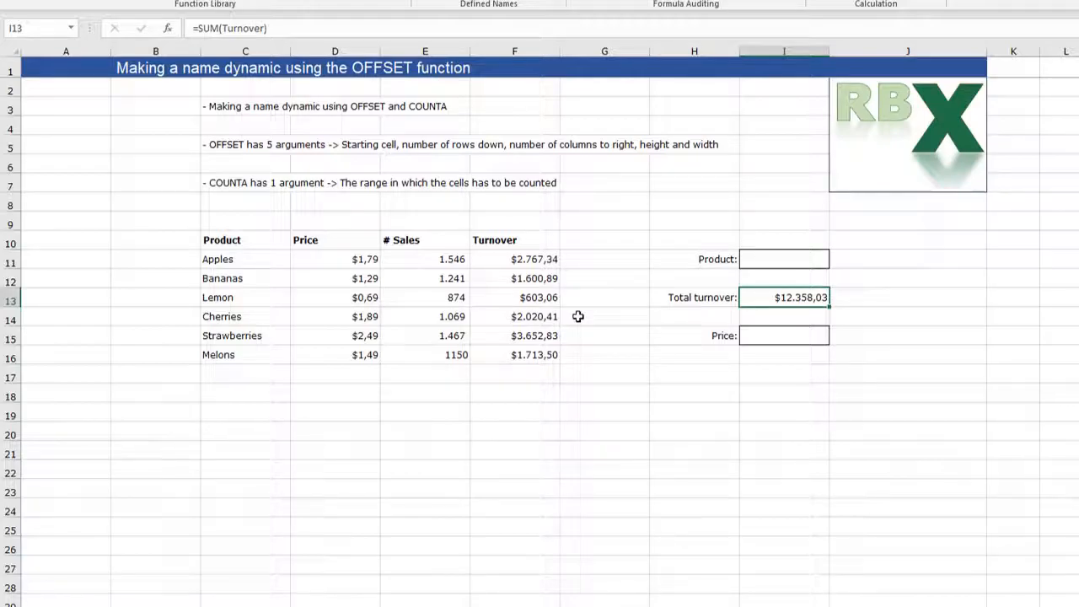
Step: Define a new name Database and begin its reference with OFFSET from Sheet1!$C$11, using 0 rows and 0 columns
left_click_drag(210, 266, 509, 361)
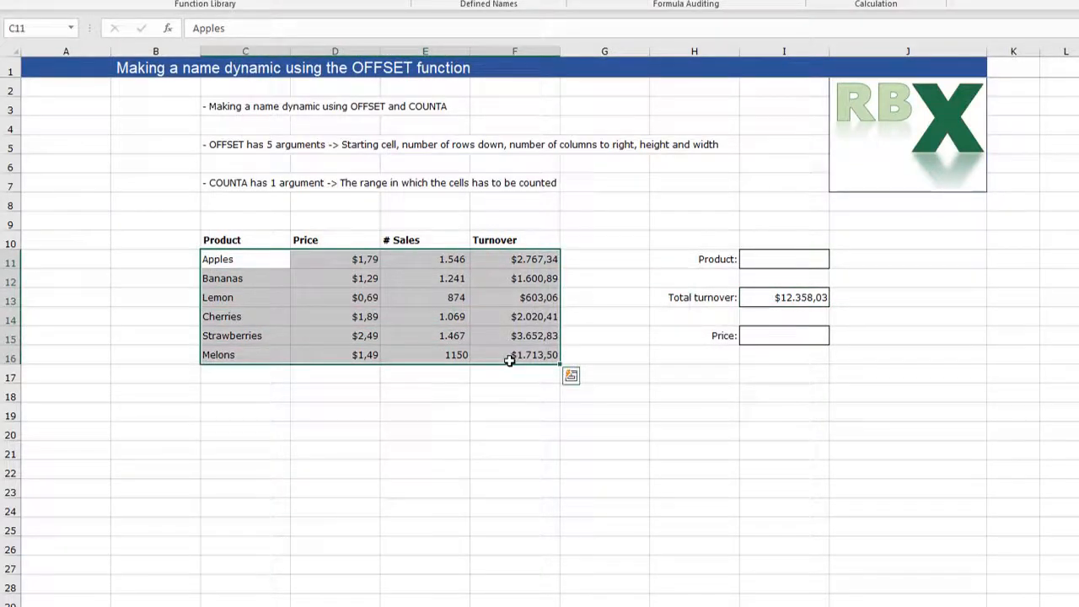
left_click(252, 263)
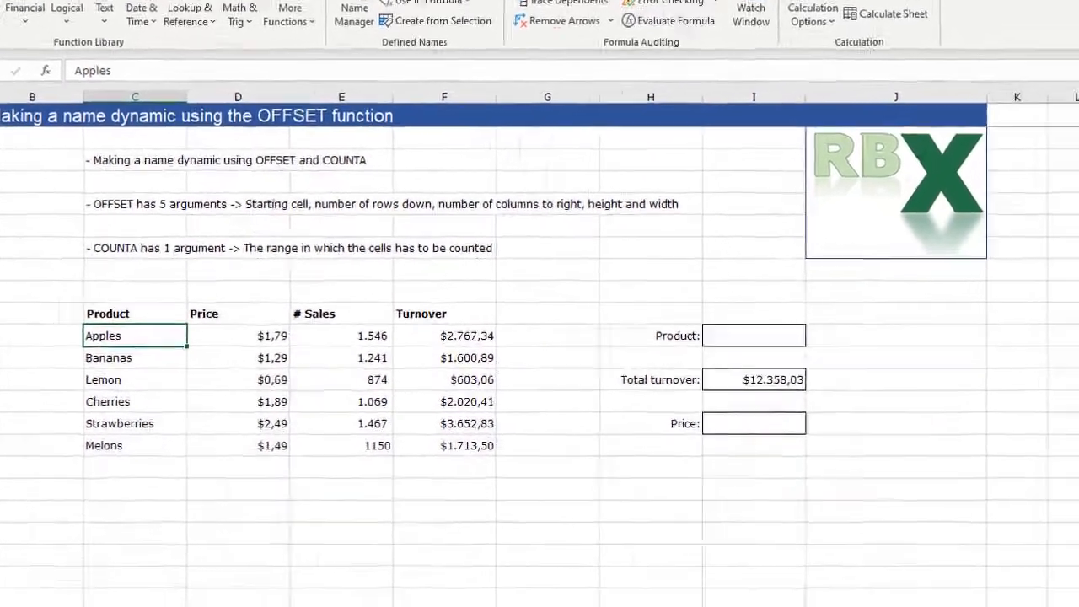
left_click(435, 1)
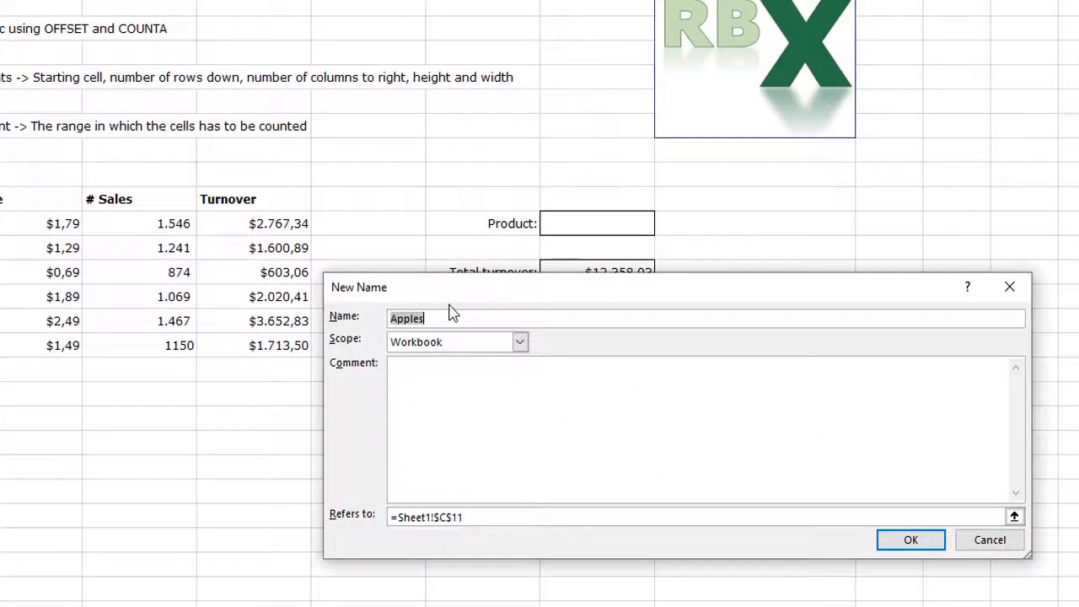
type("Database")
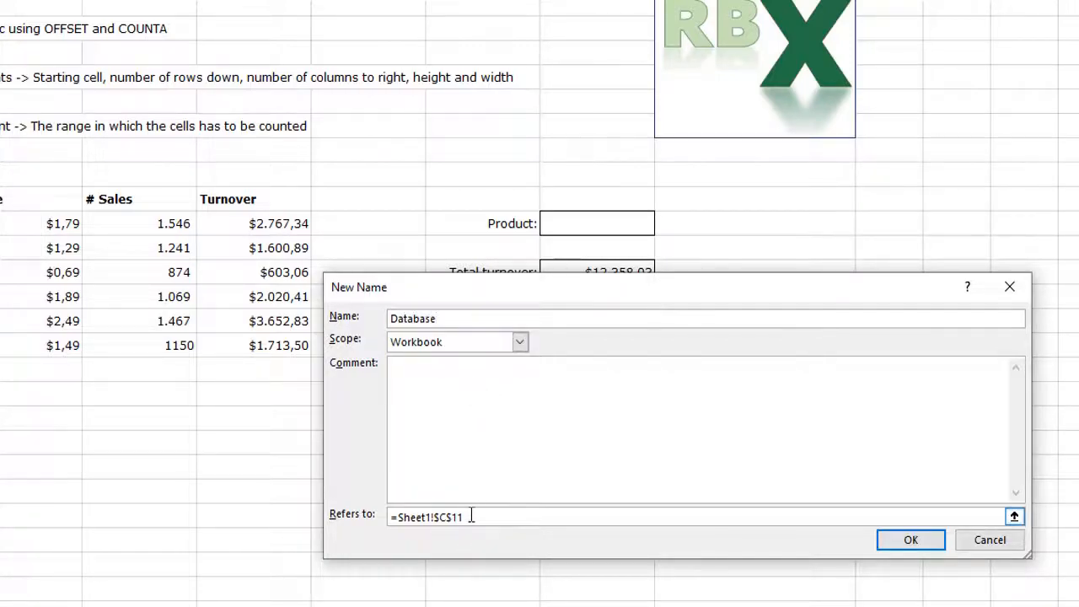
left_click_drag(472, 517, 317, 515)
key("BackSpace")
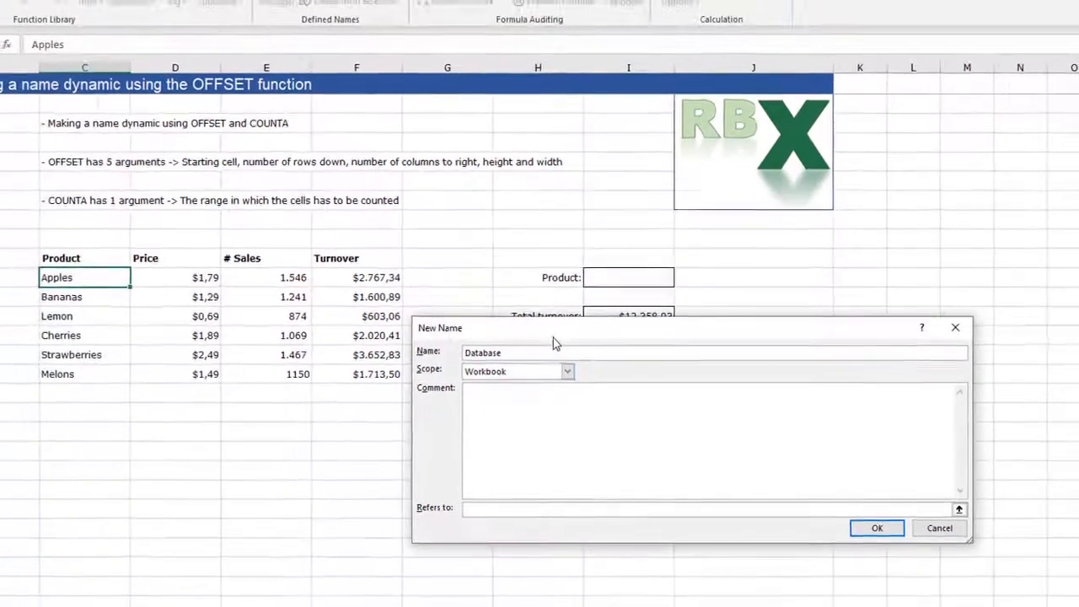
left_click_drag(526, 315, 598, 294)
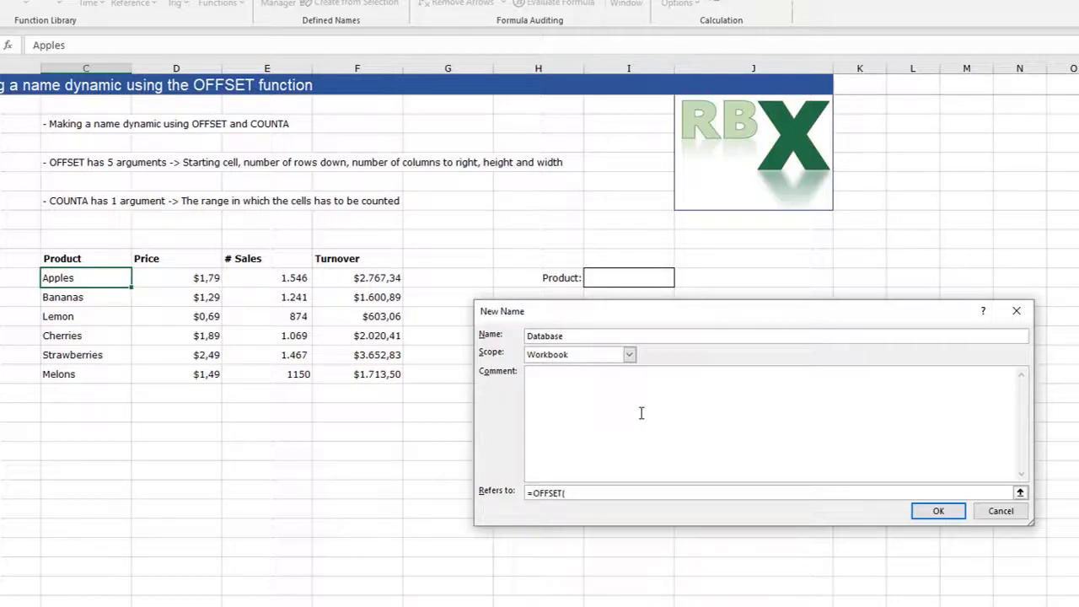
left_click(65, 277)
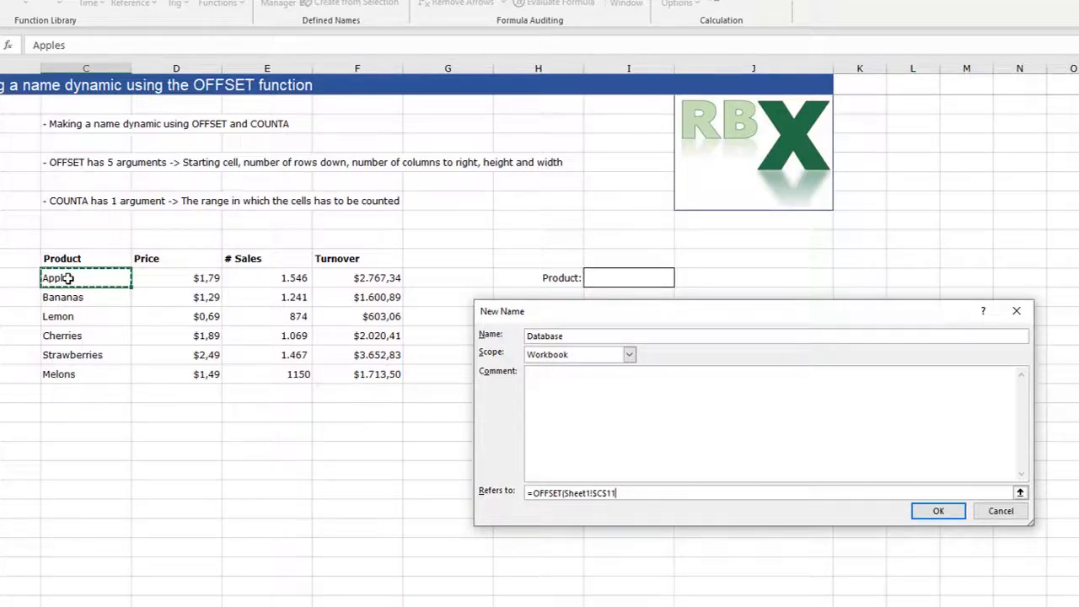
type(";0;0")
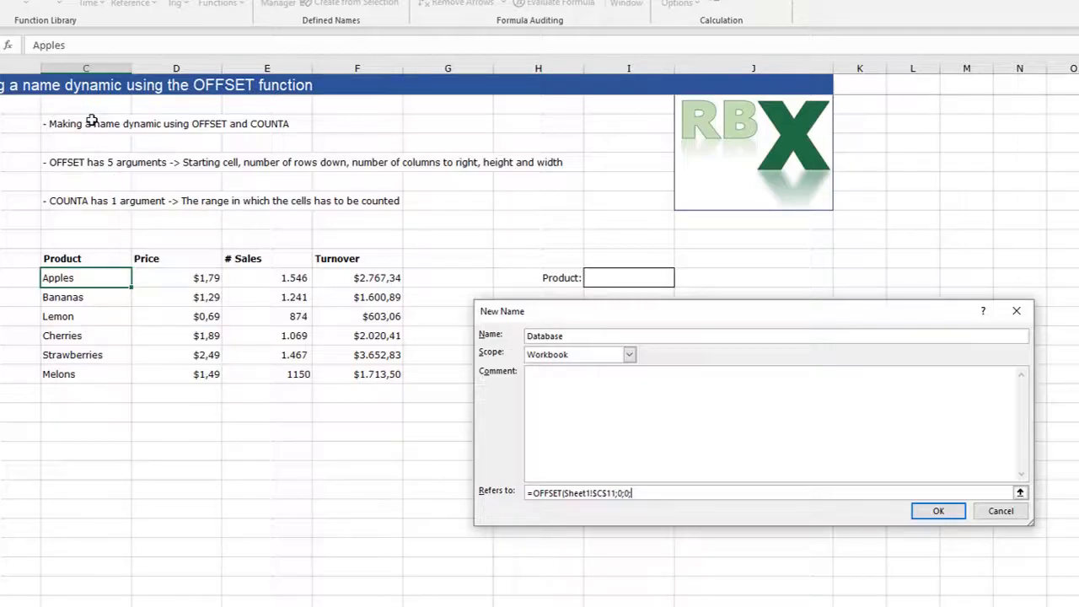
Step: Complete the Database reference with height COUNTA(Sheet1!$C:$C)-4 and width 4, then save the name
type("TA")
type("(")
left_click(86, 68)
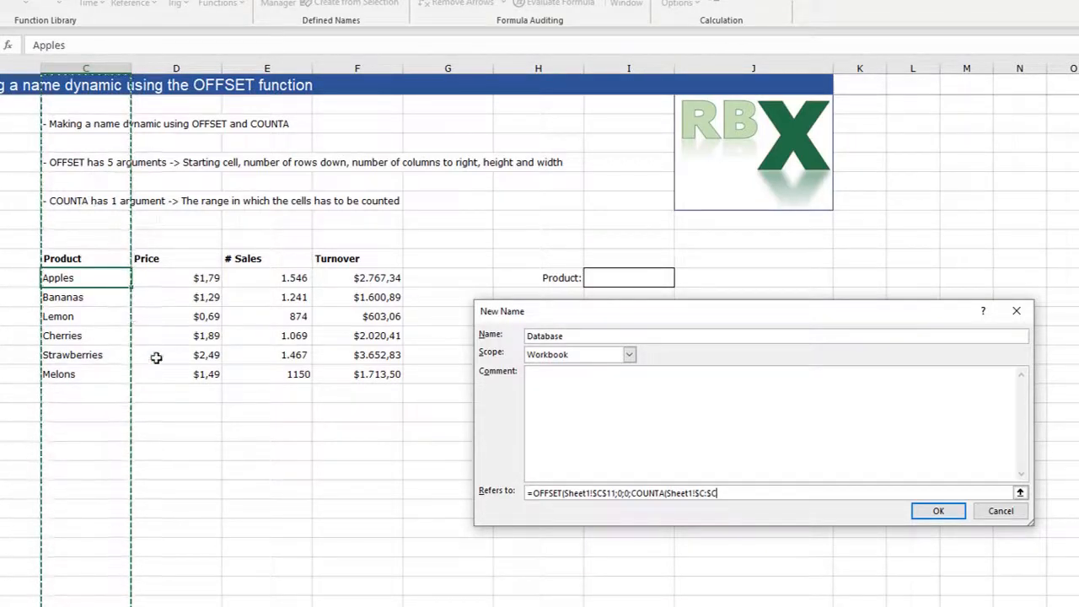
type(")-4")
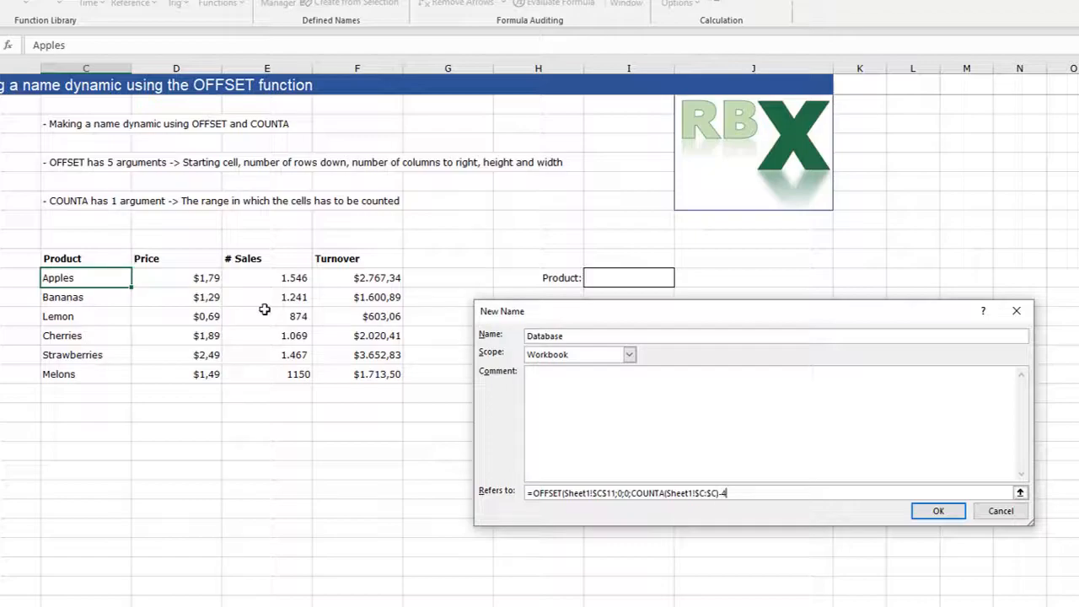
type(";4)")
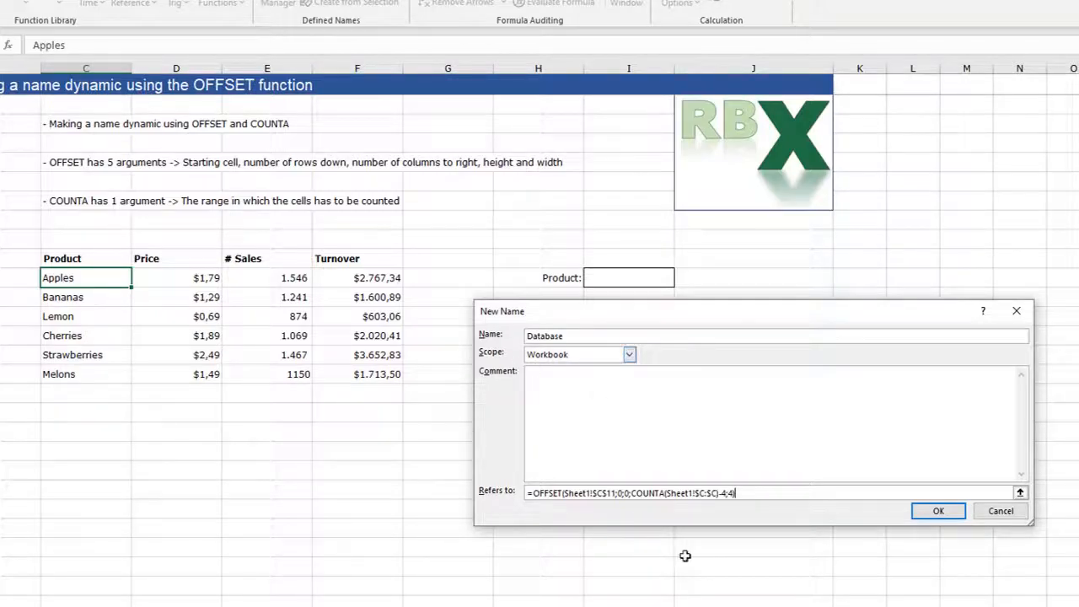
left_click(939, 514)
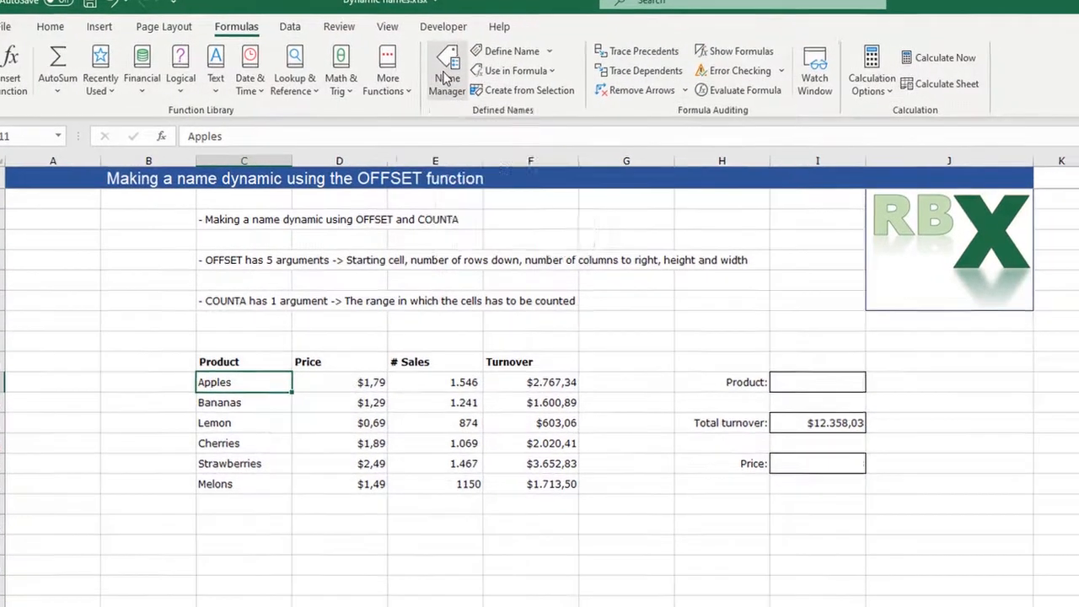
Step: Check which cells the Database name's reference covers in the Name Manager
left_click(445, 78)
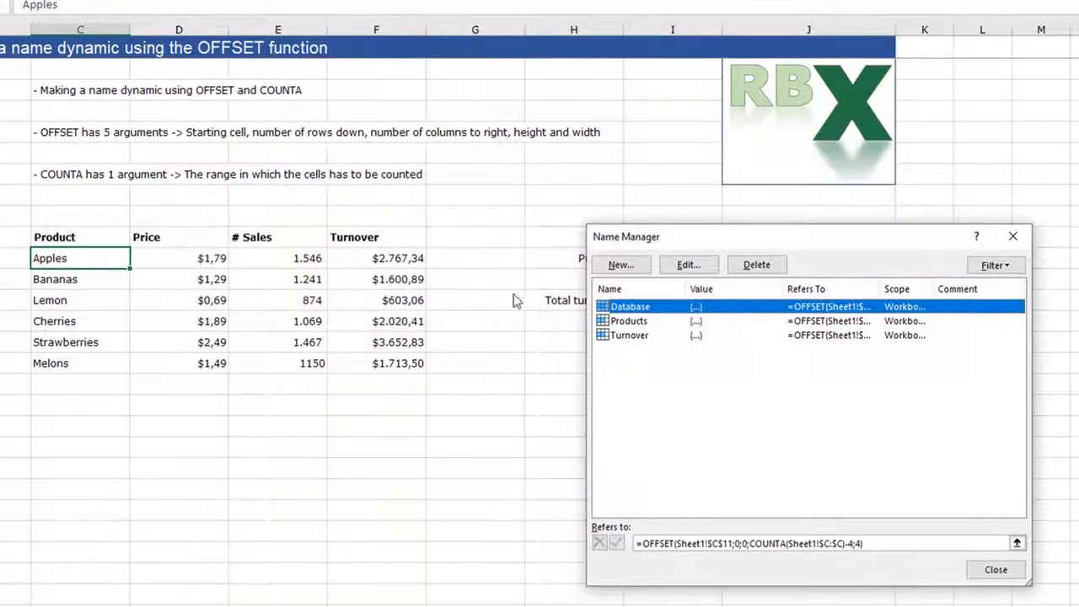
left_click(731, 544)
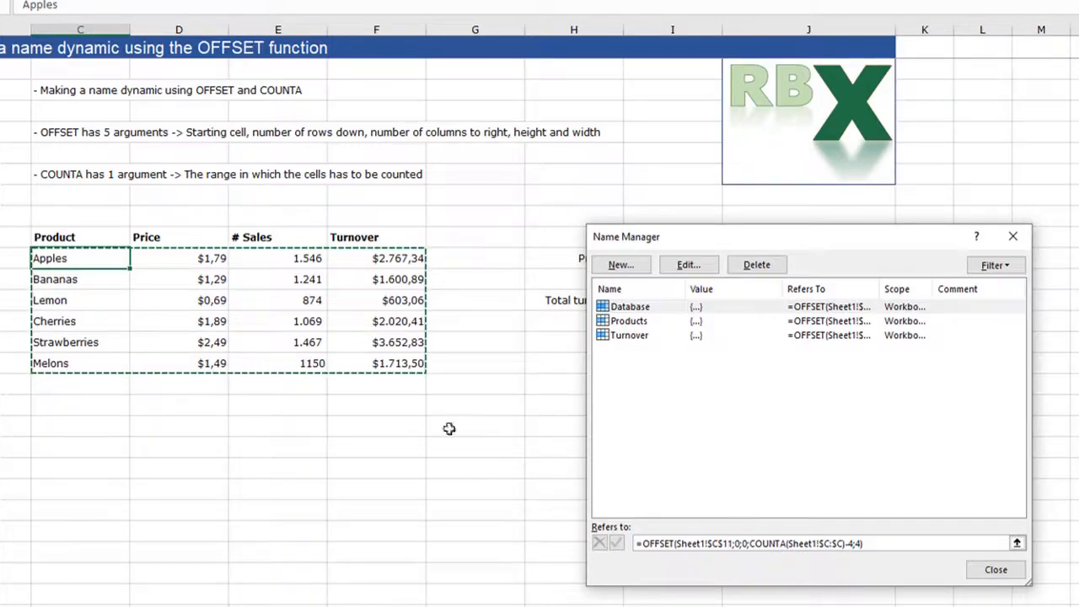
left_click(997, 570)
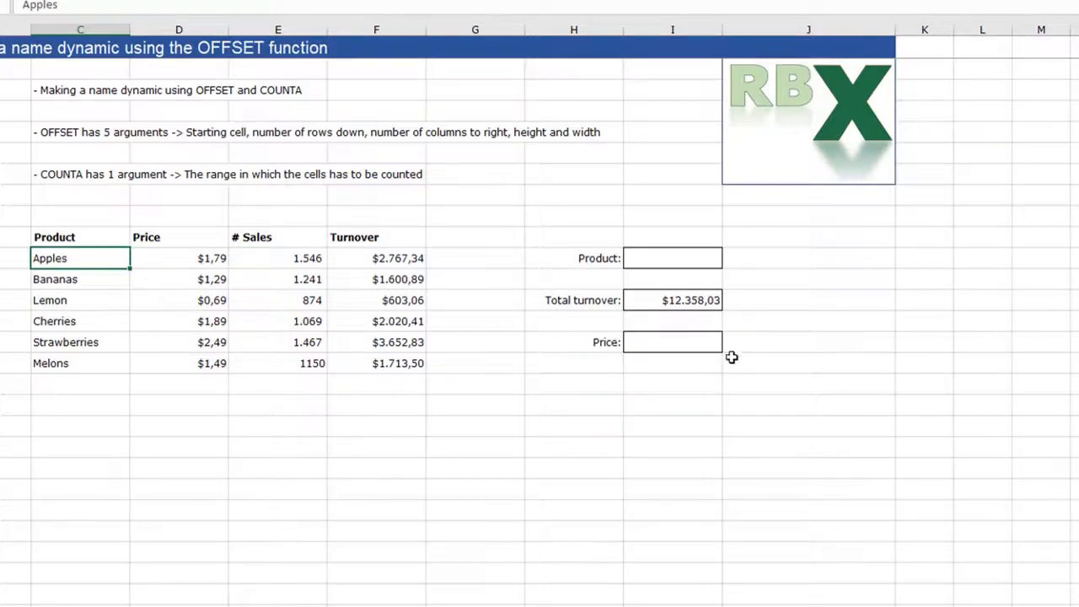
Step: Choose Lemon from the drop-down list in the Product cell I11
left_click(664, 259)
left_click(728, 260)
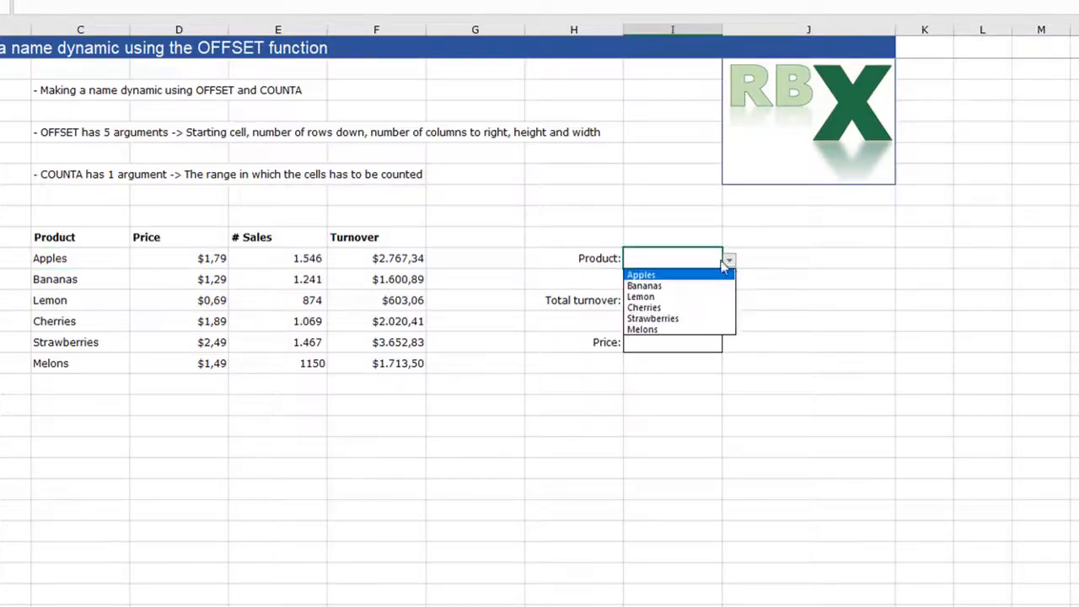
left_click(656, 297)
Step: Enter =VLOOKUP(I11;Database;2;FALSE) in the Price cell I15
left_click(656, 345)
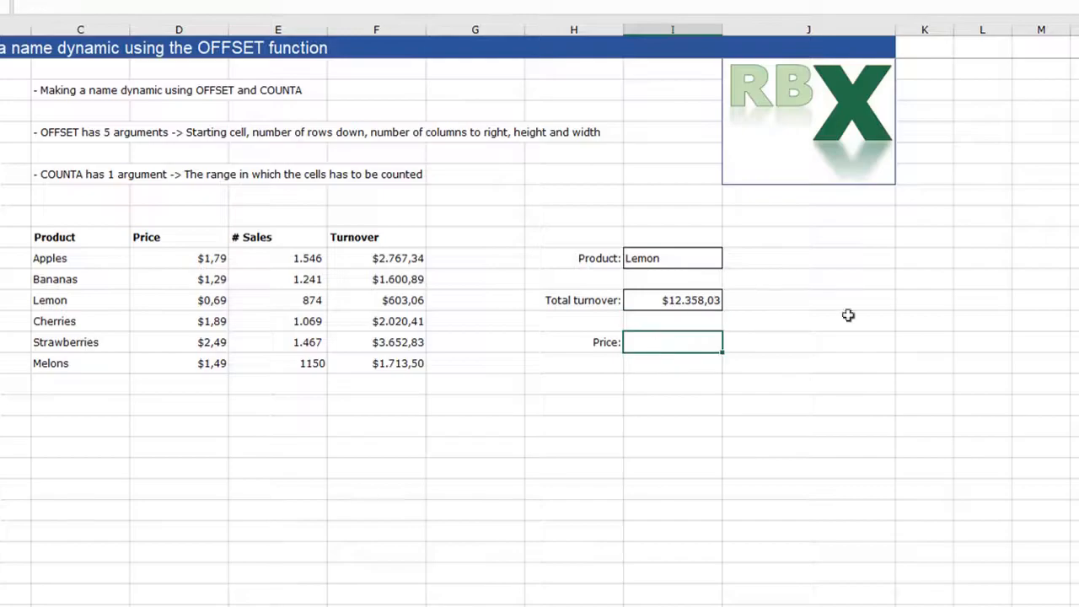
type("+VLOOKUP")
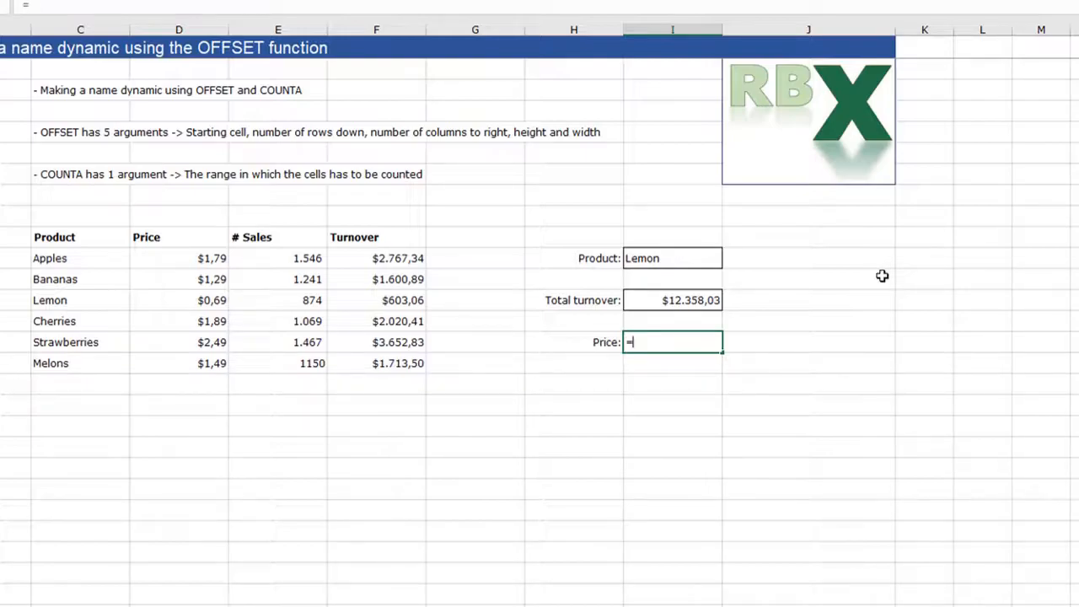
type("=VL")
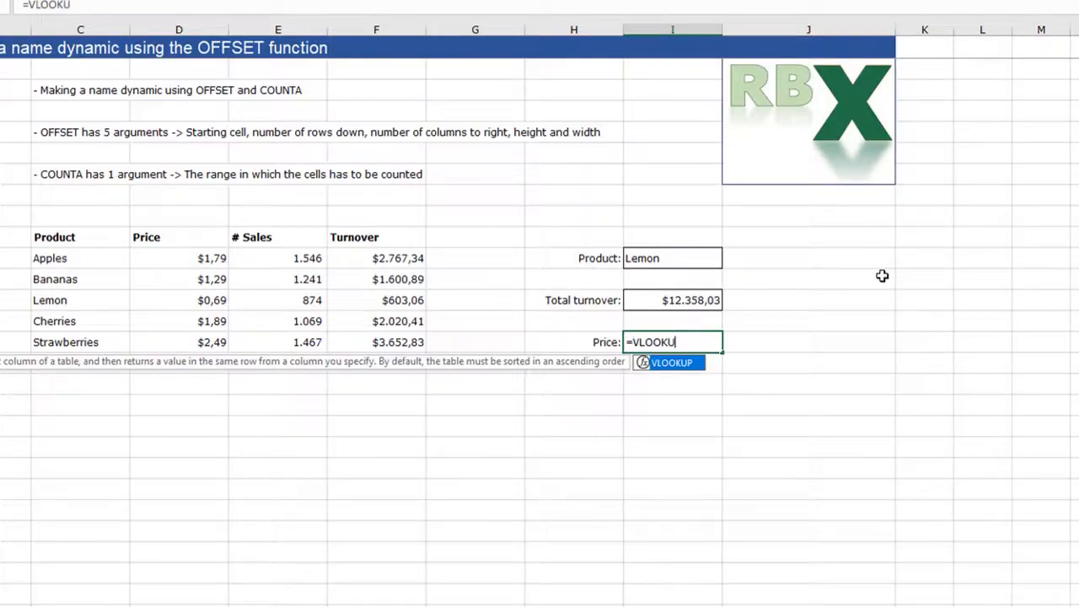
type("OOKUP(")
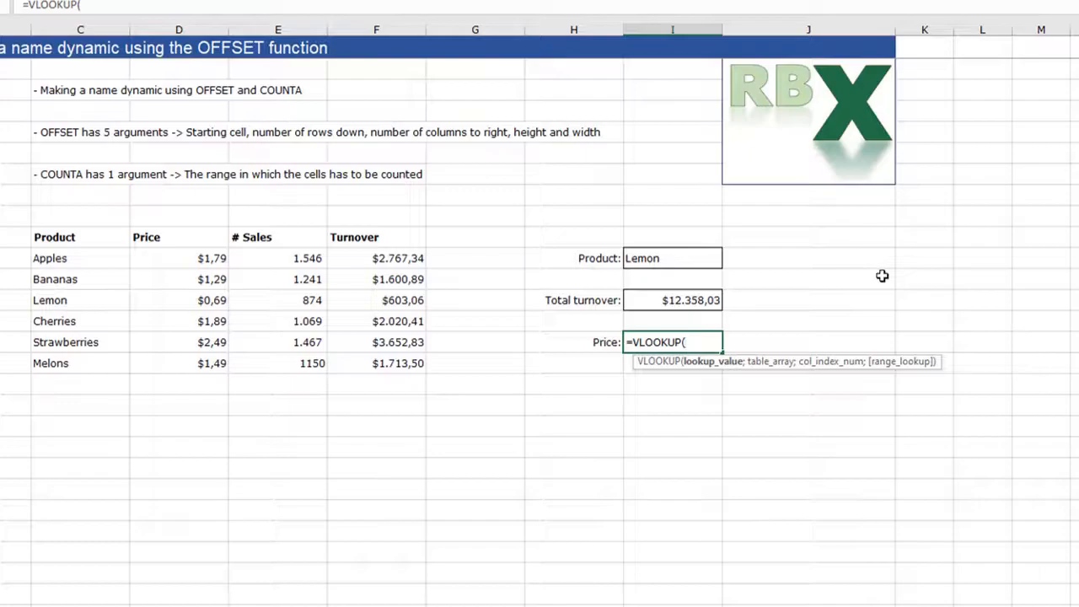
left_click(661, 257)
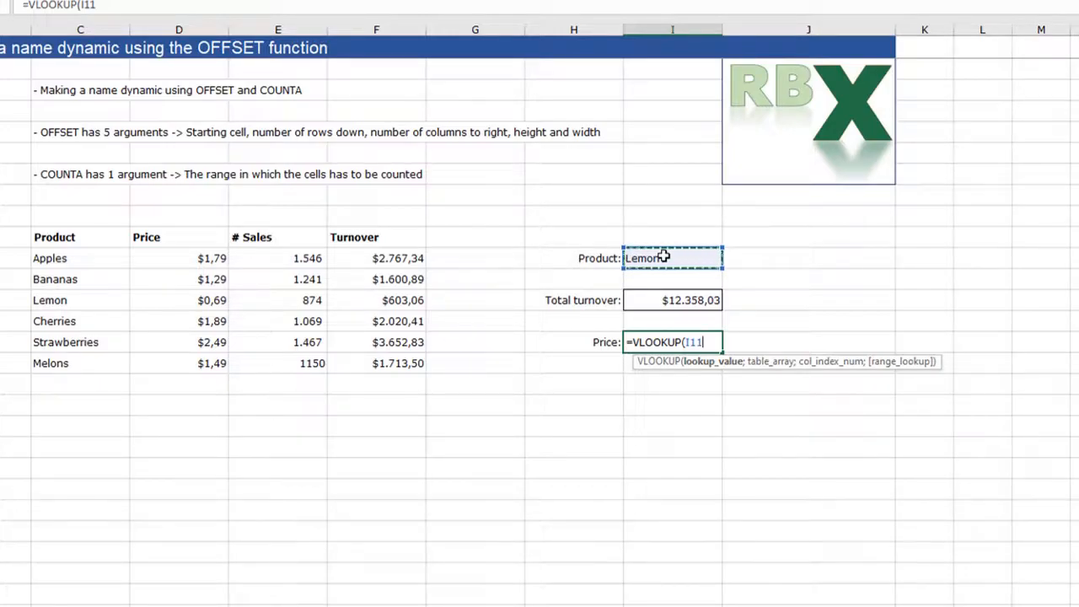
type(";")
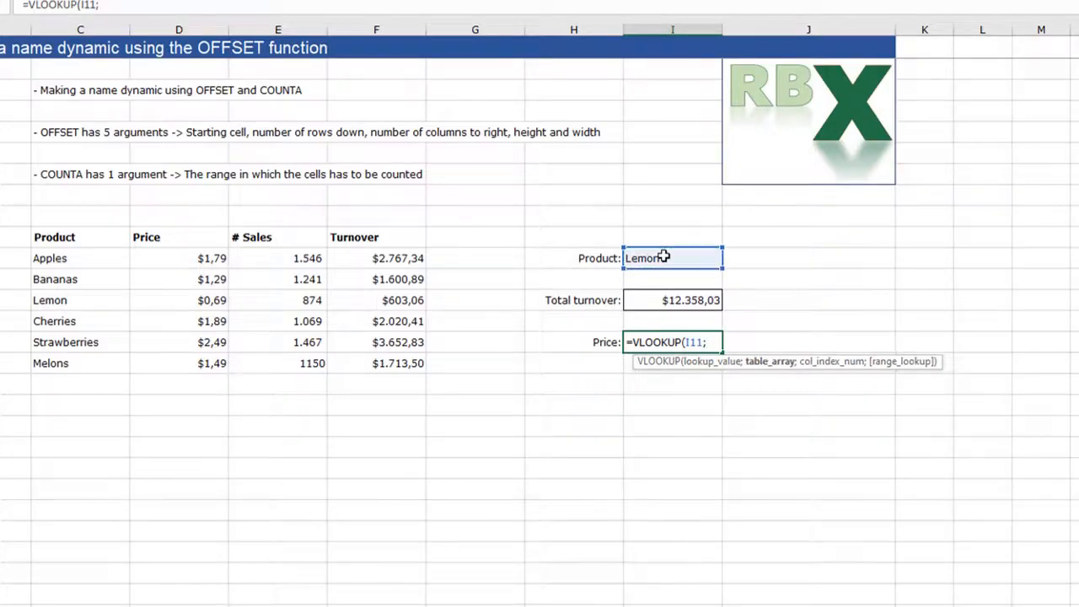
type("Data")
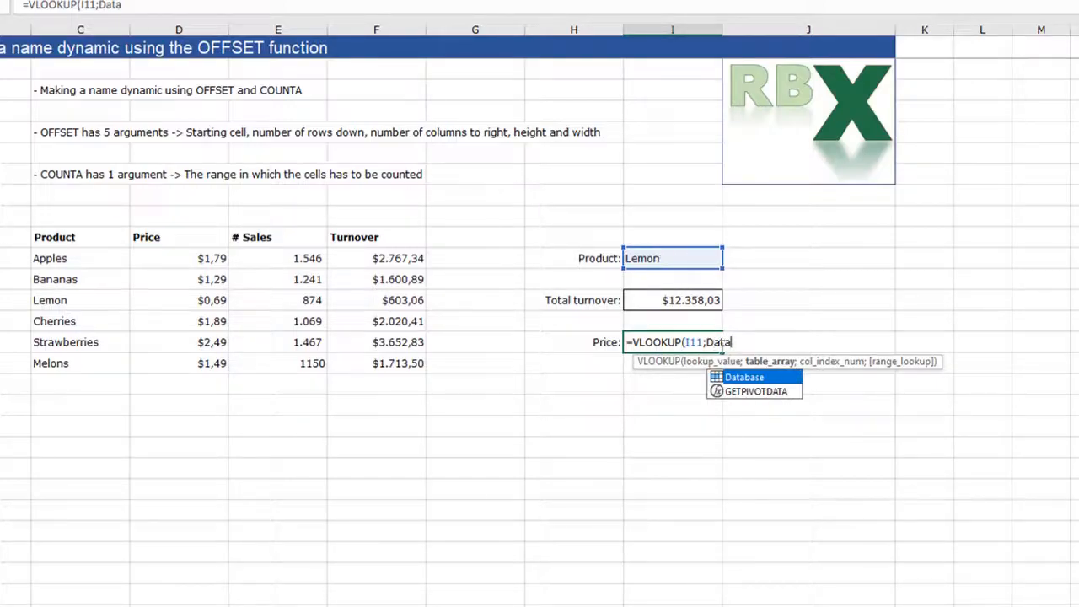
double_click(753, 378)
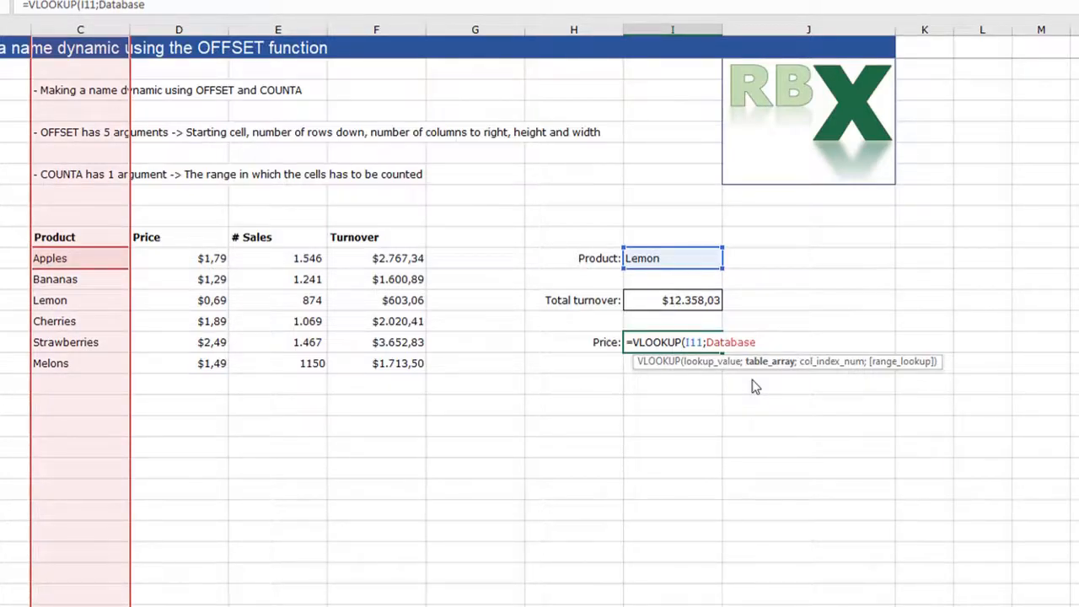
type(";")
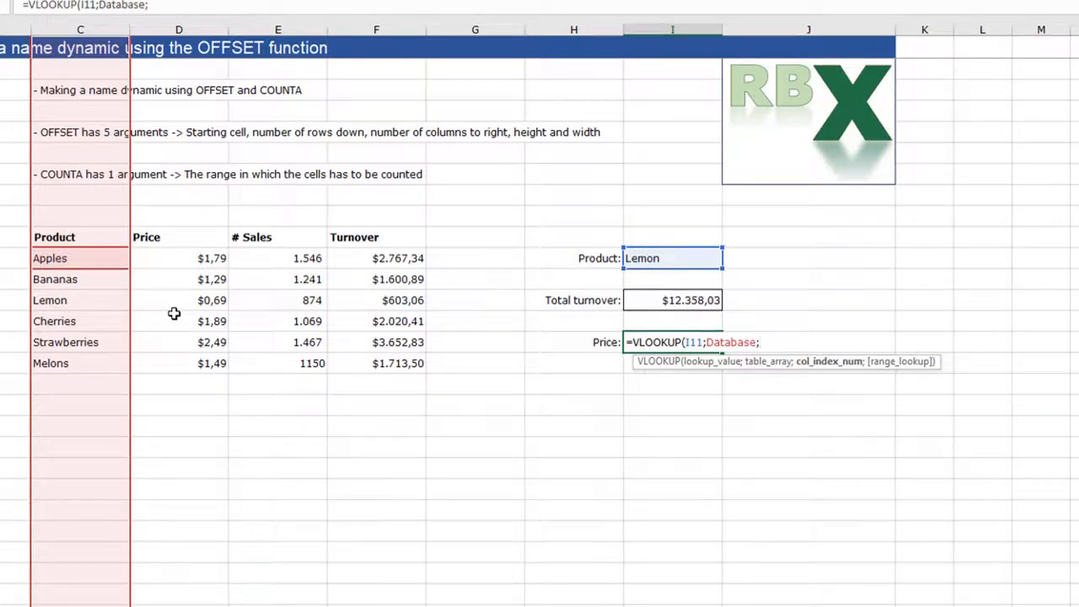
type("2;")
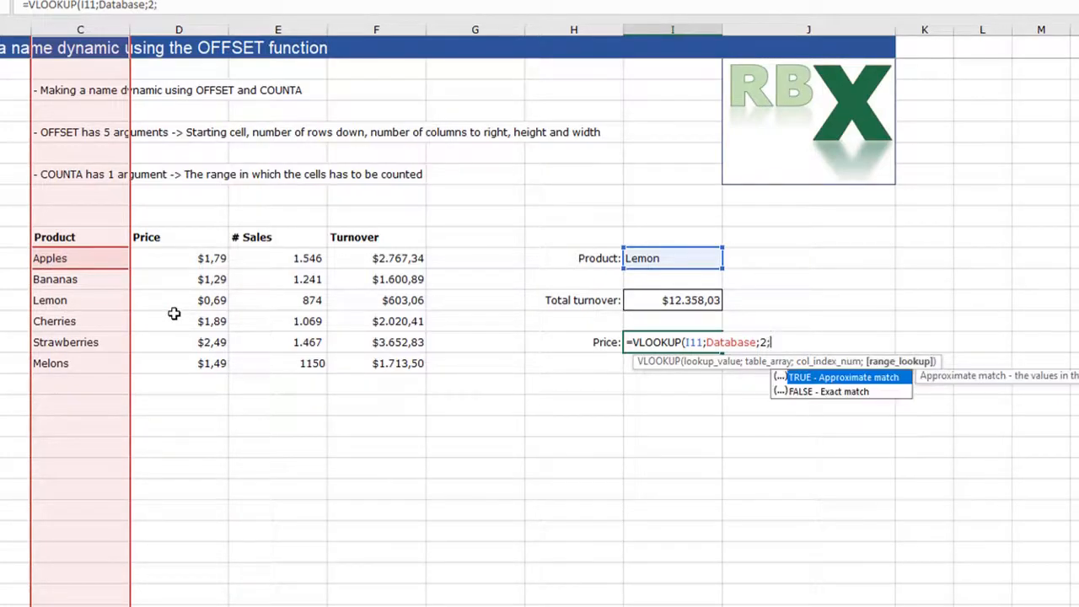
type("FALSE)")
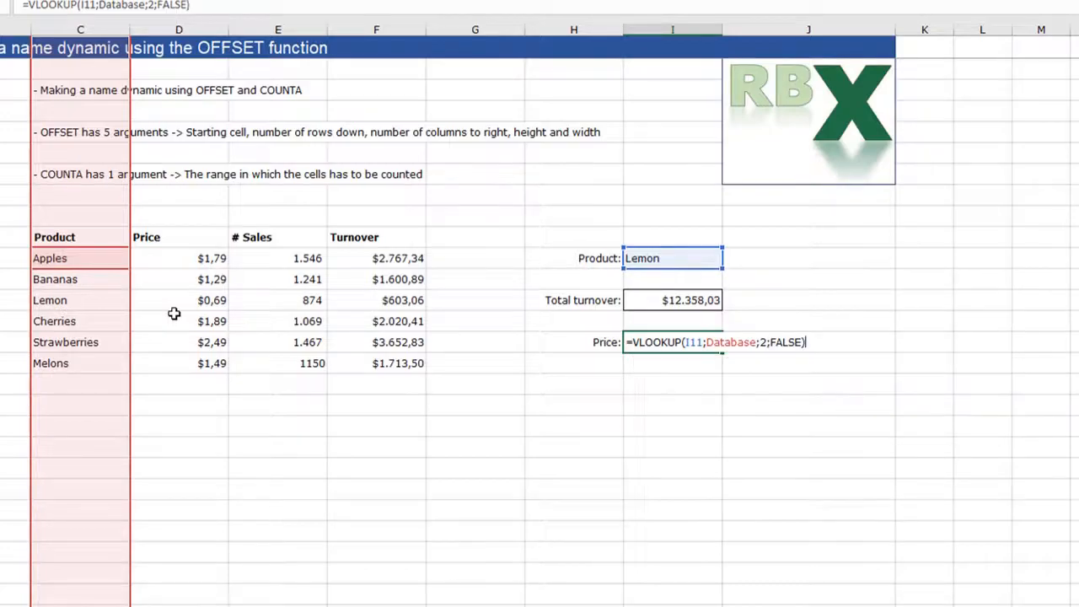
key("Return")
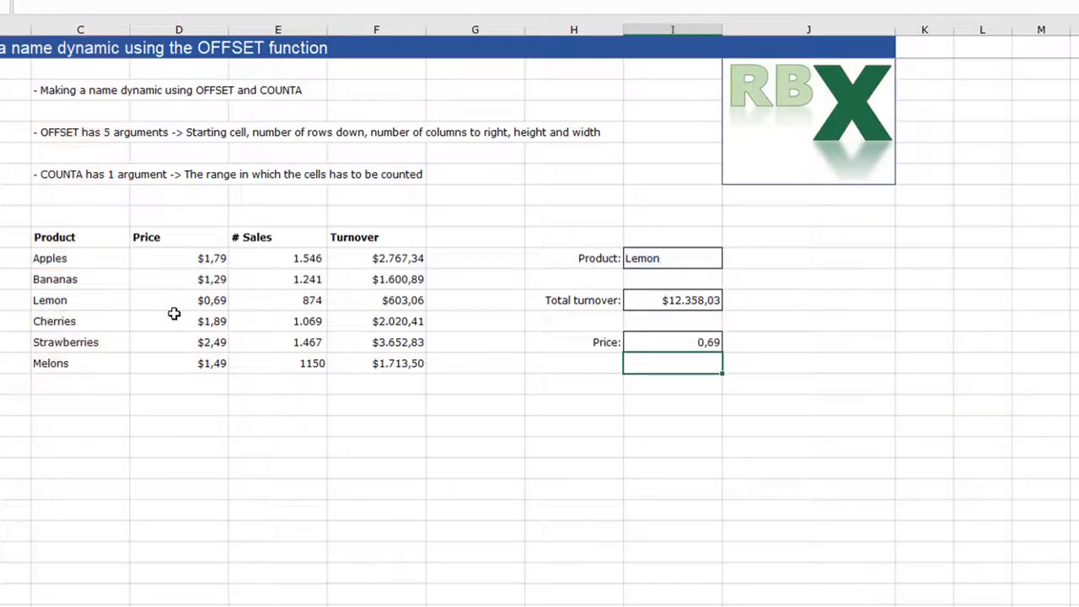
Step: Compare the looked-up price in I15 with the Lemon record's price in the product table
left_click(652, 343)
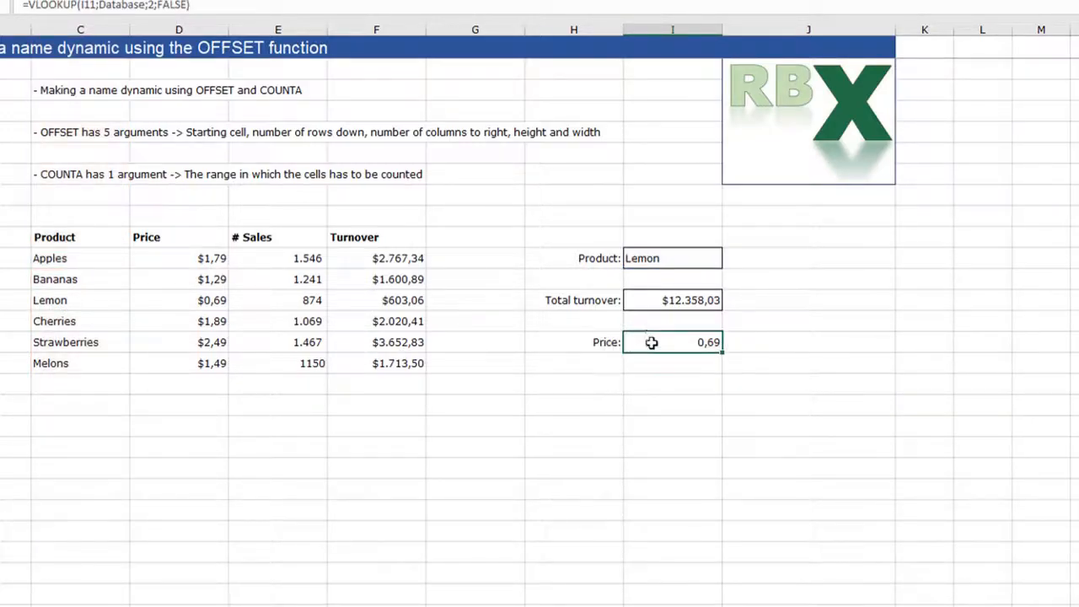
left_click(642, 259)
left_click(59, 302)
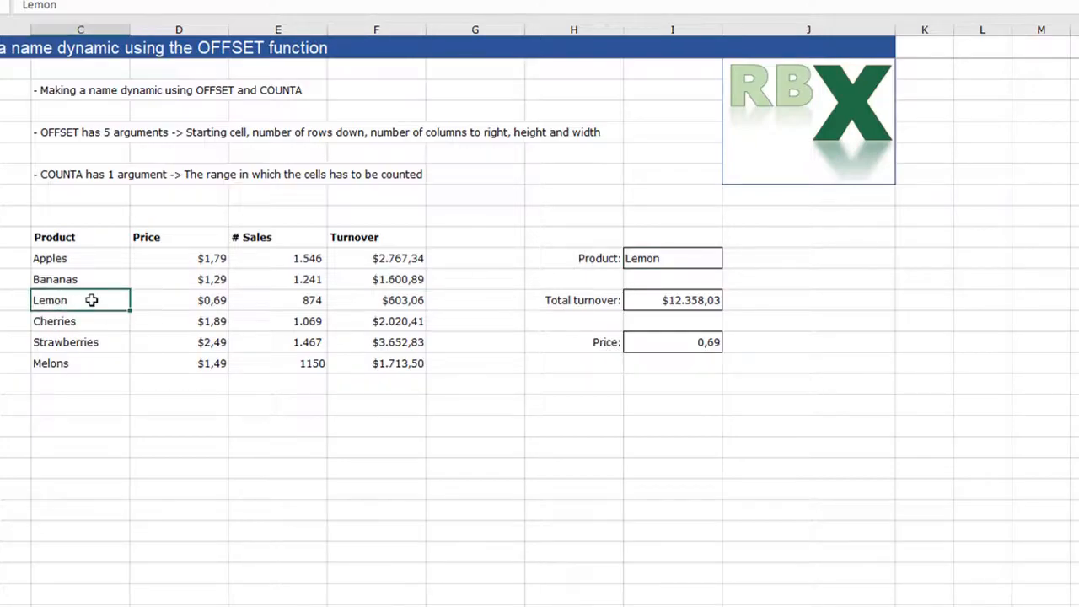
left_click(211, 302)
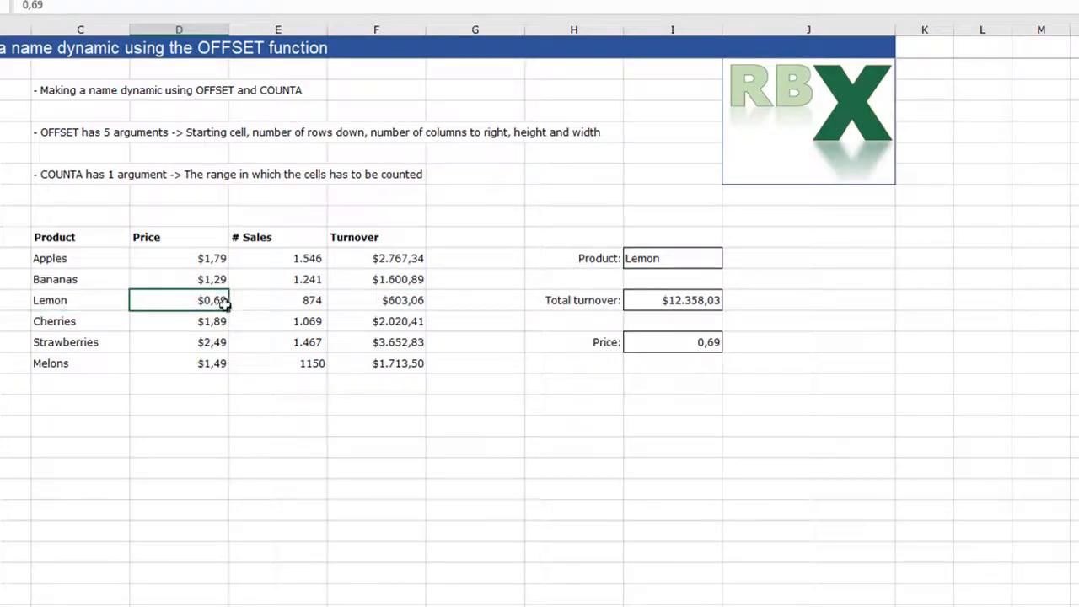
left_click(679, 252)
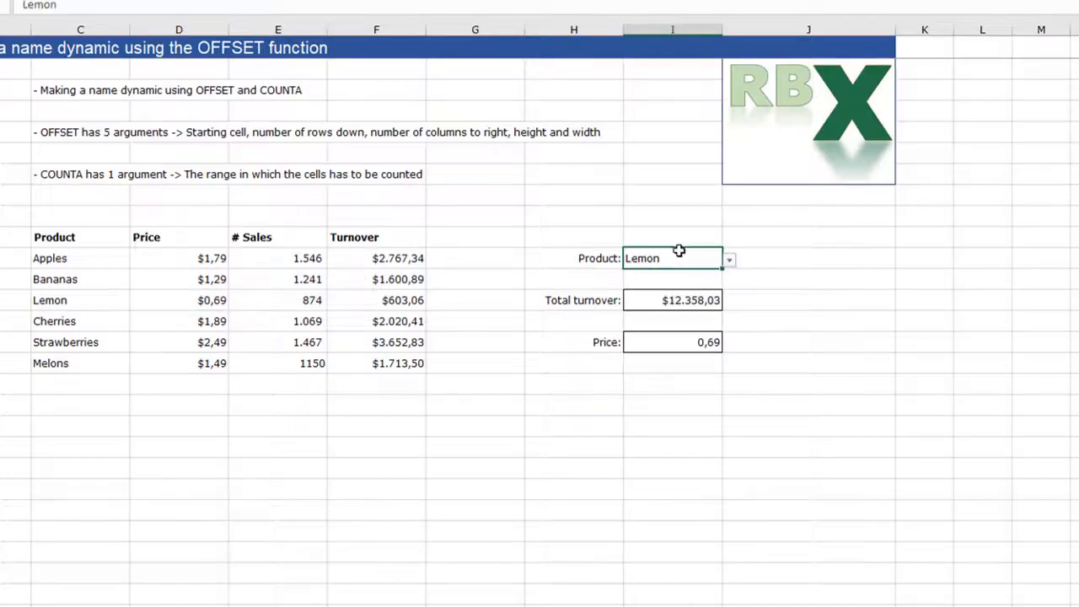
Step: Choose Strawberries from the drop-down list in the Product cell I11 and check the looked-up price in I15
left_click(729, 260)
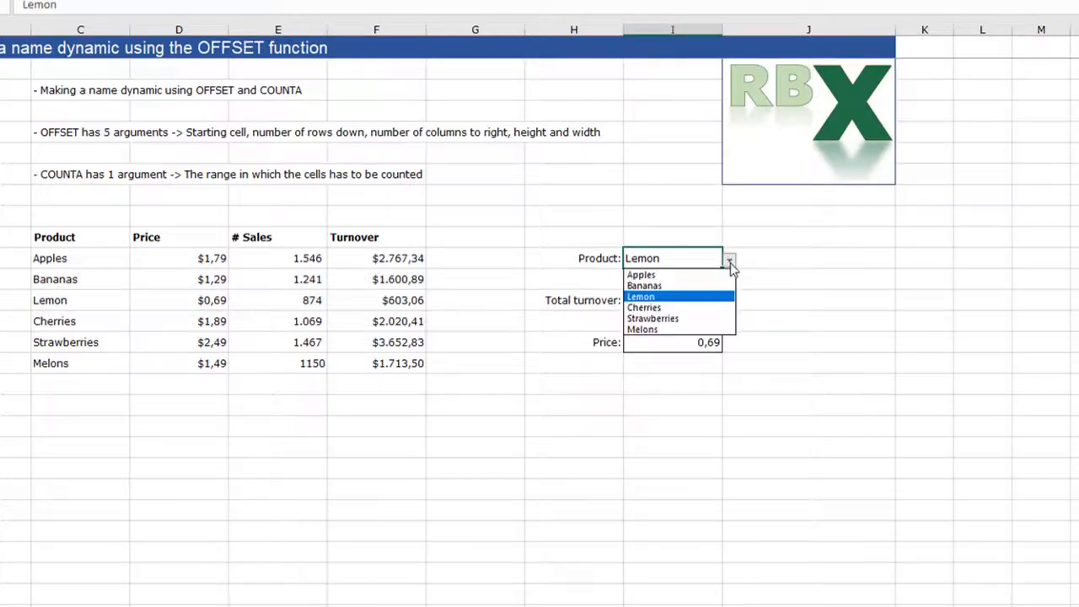
left_click(690, 319)
left_click(685, 340)
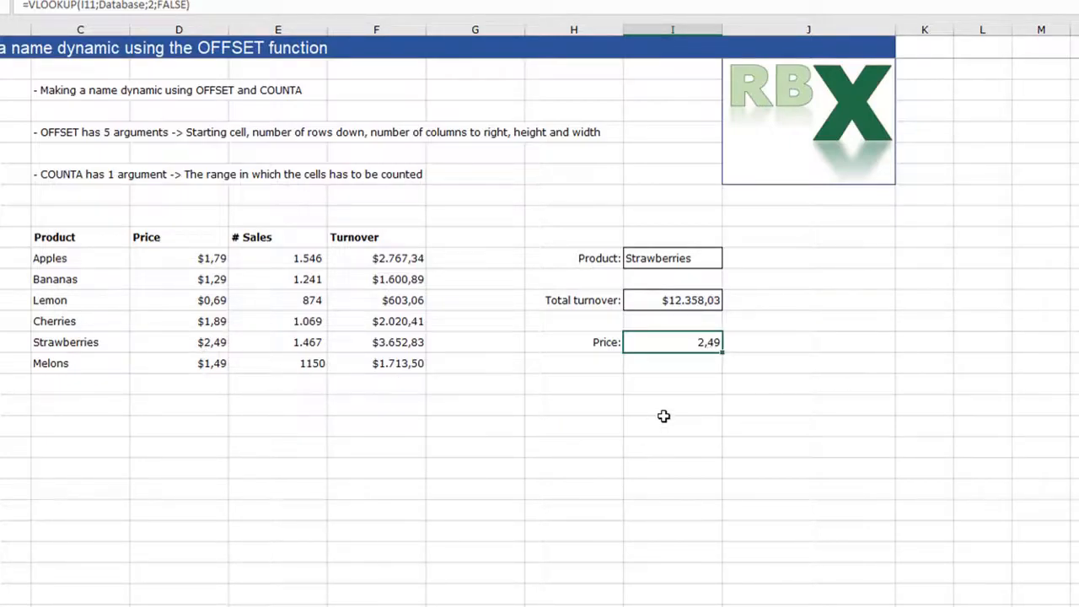
Step: Add a record named Another fruit in row 17, below Melons, with price 1,69 and 1460 sales
left_click(85, 381)
type("Another fruit")
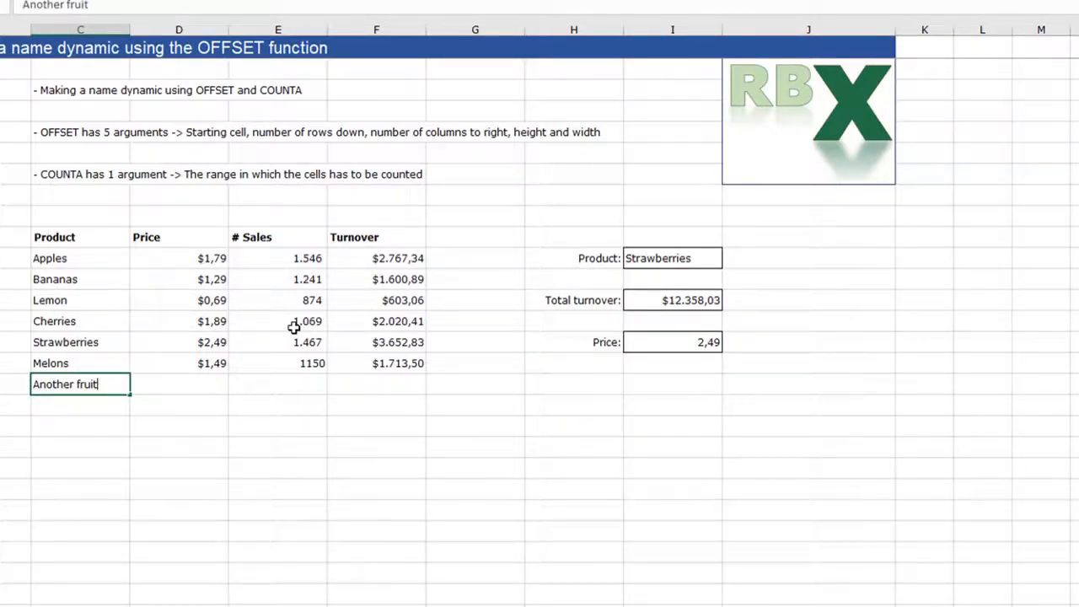
key("Tab")
type("1,69")
key("Return")
key("Up")
key("Right")
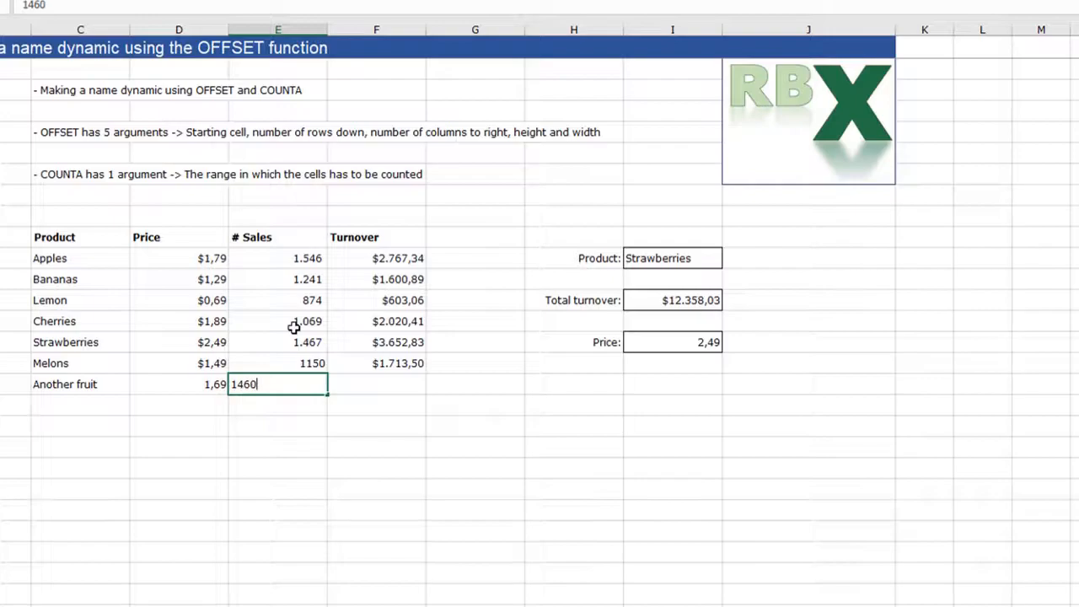
key("Return")
key("Up")
key("Right")
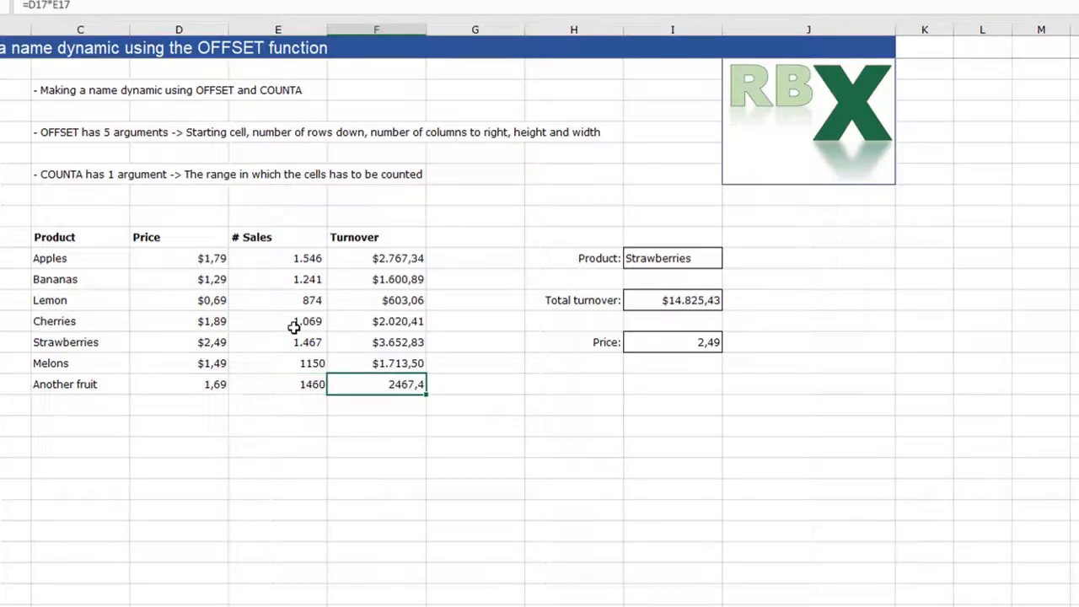
Step: Fill only the formatting of the Melons turnover and price cells down to the Another fruit row
left_click_drag(359, 363, 422, 394)
left_click(440, 406)
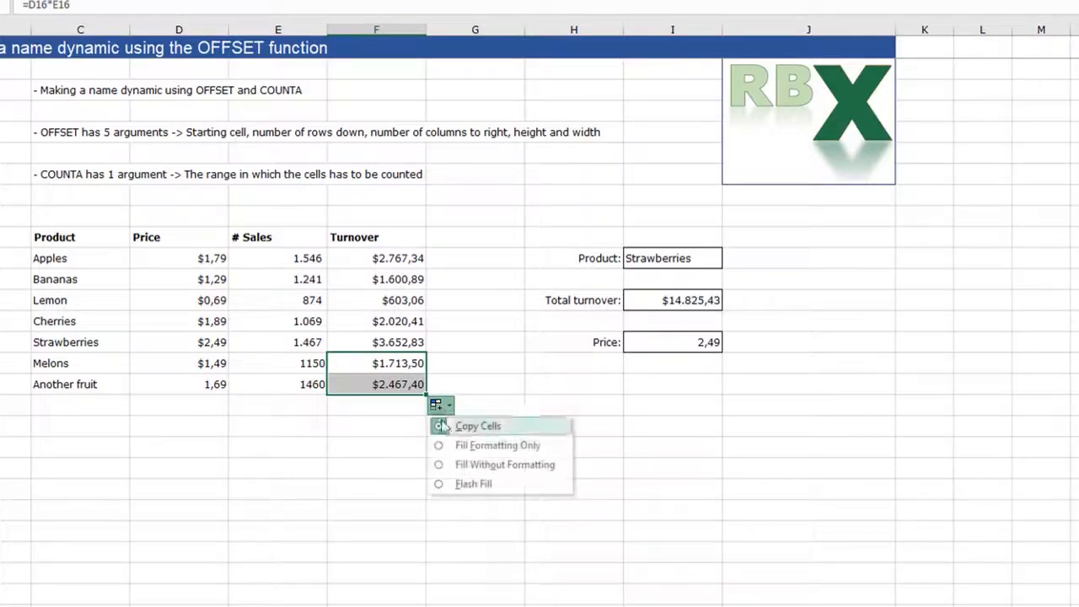
left_click(488, 447)
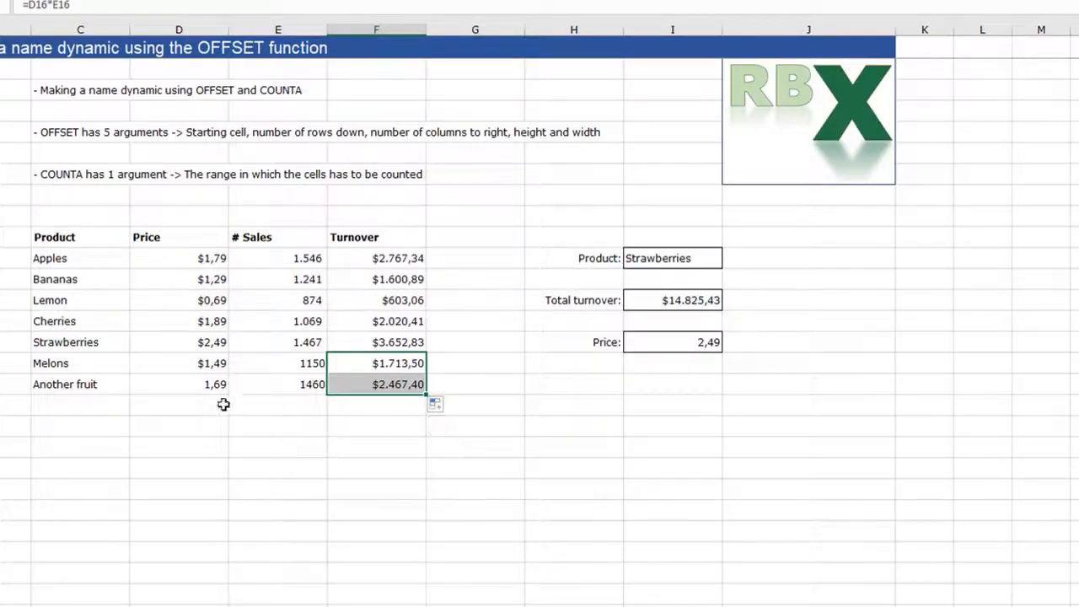
left_click(210, 362)
left_click_drag(229, 372, 230, 394)
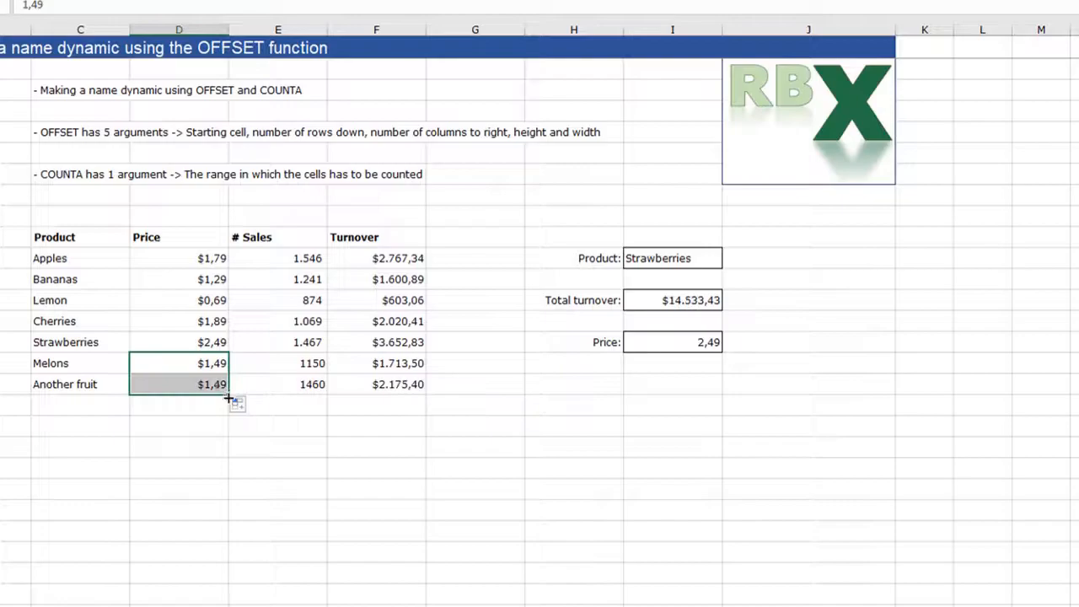
left_click(240, 405)
left_click(279, 465)
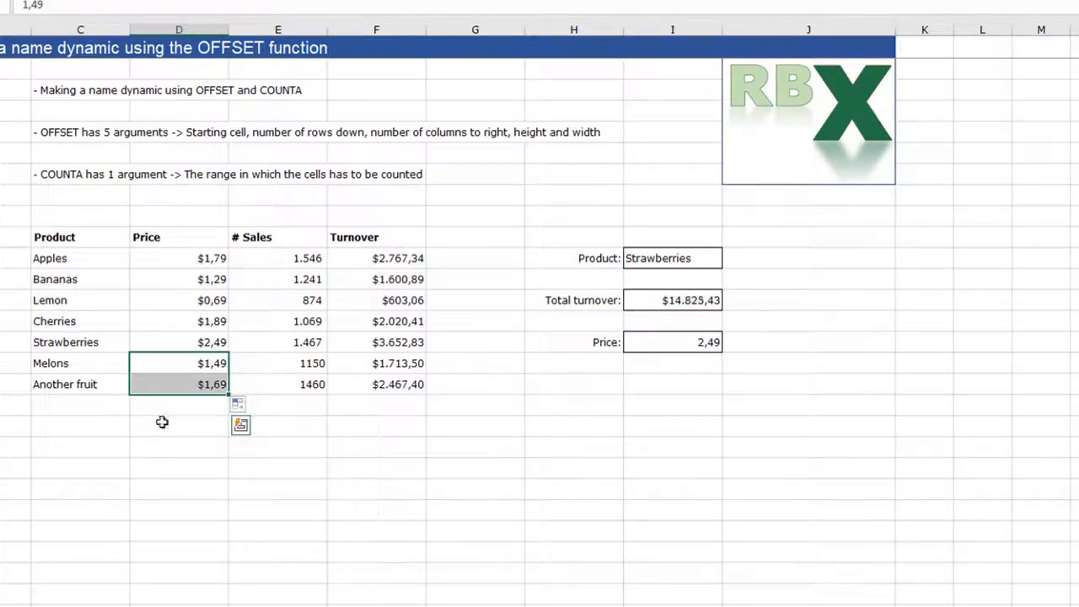
left_click(168, 385)
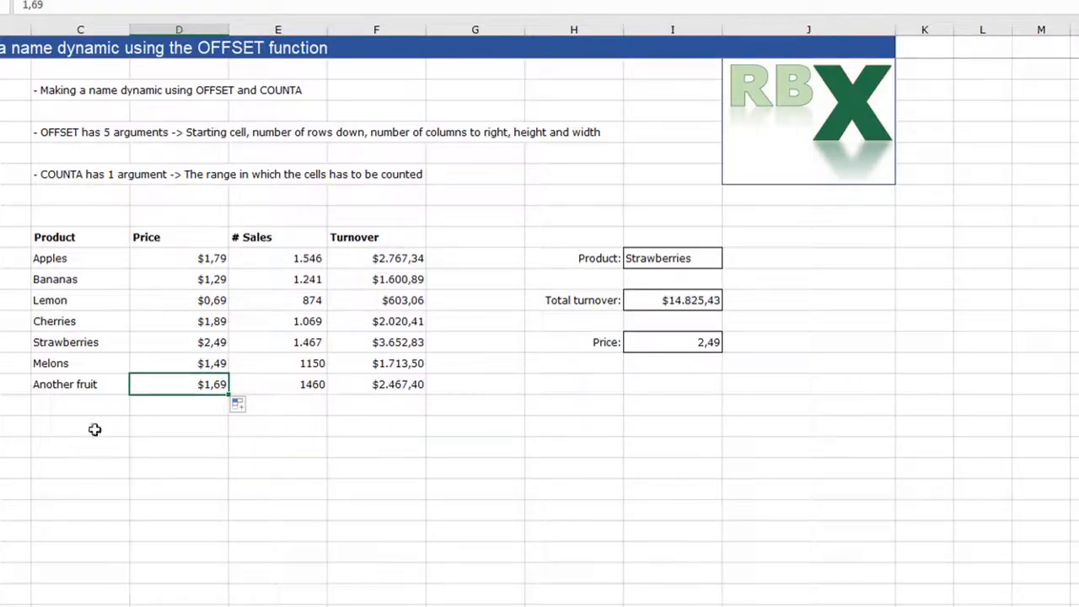
Step: Choose Another fruit in the Product cell I11 and compare the looked-up price in I15 with the table records C11:F17
left_click(88, 384)
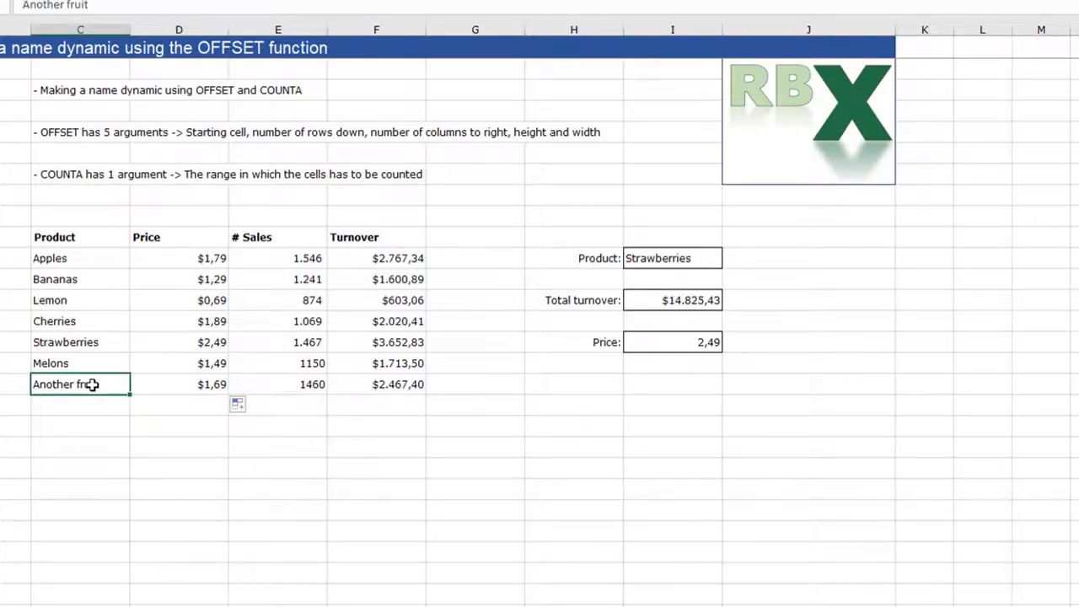
left_click(671, 255)
left_click(728, 260)
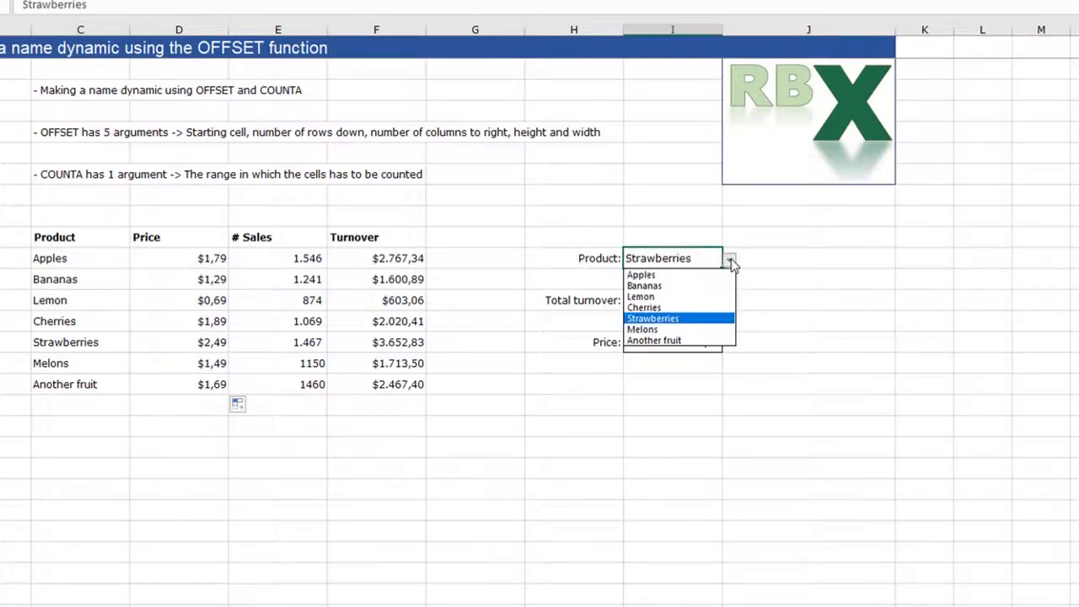
left_click(657, 341)
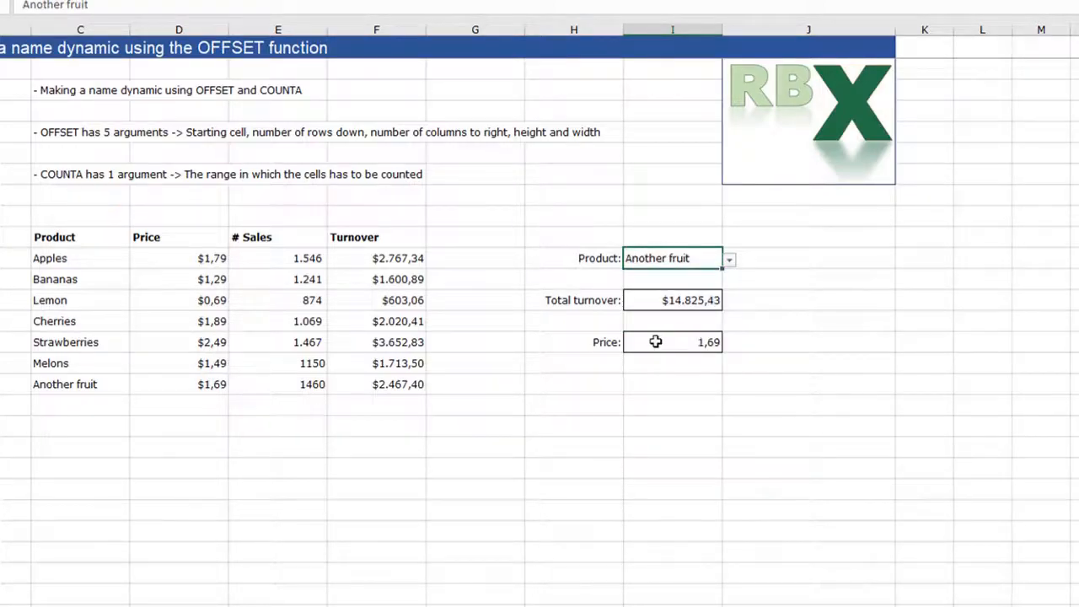
left_click(663, 342)
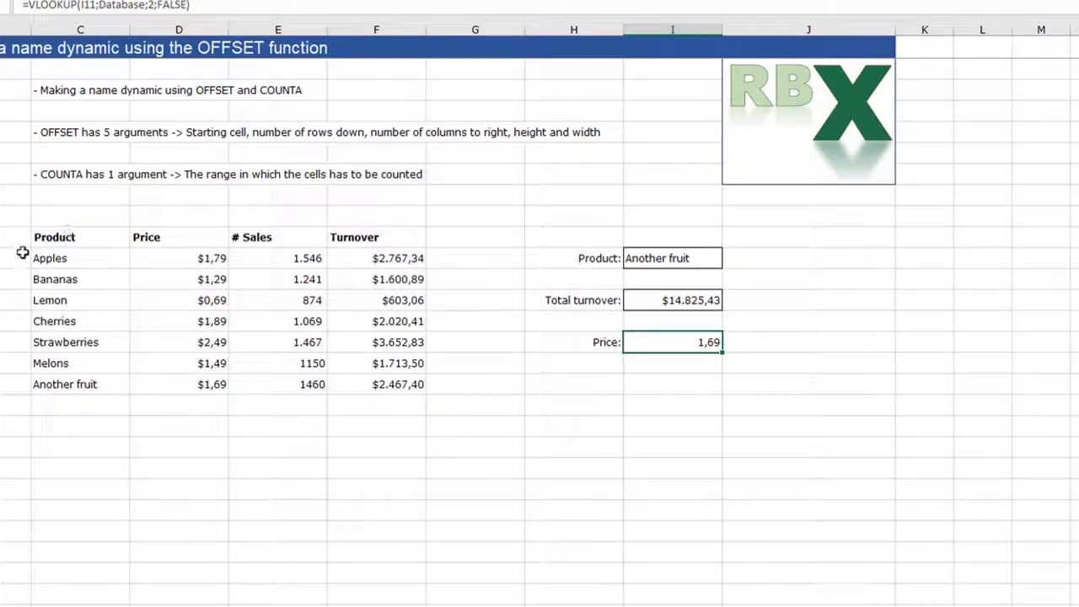
left_click_drag(52, 257, 409, 378)
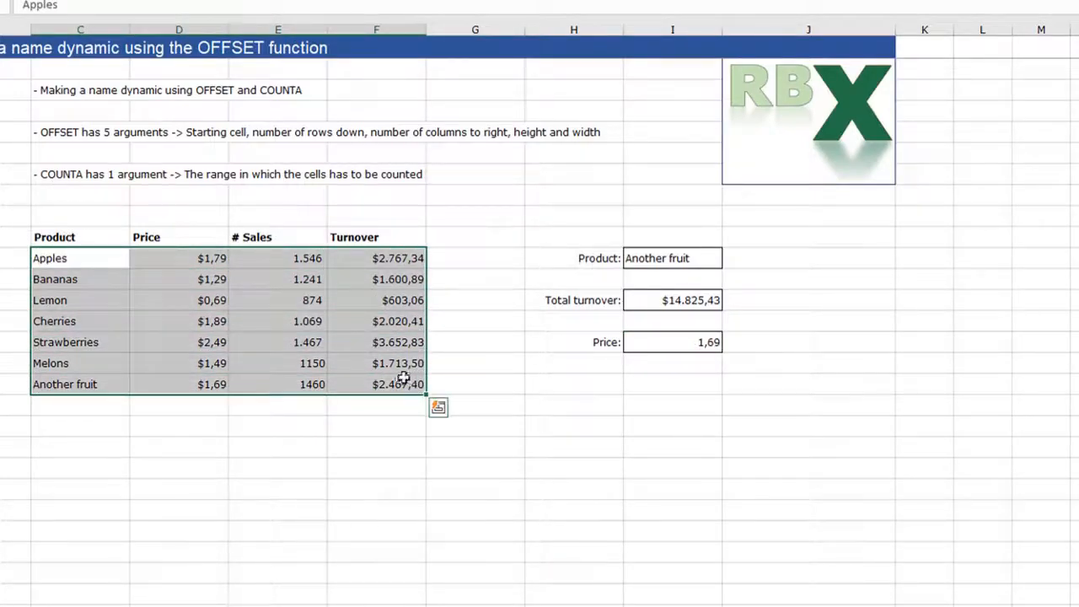